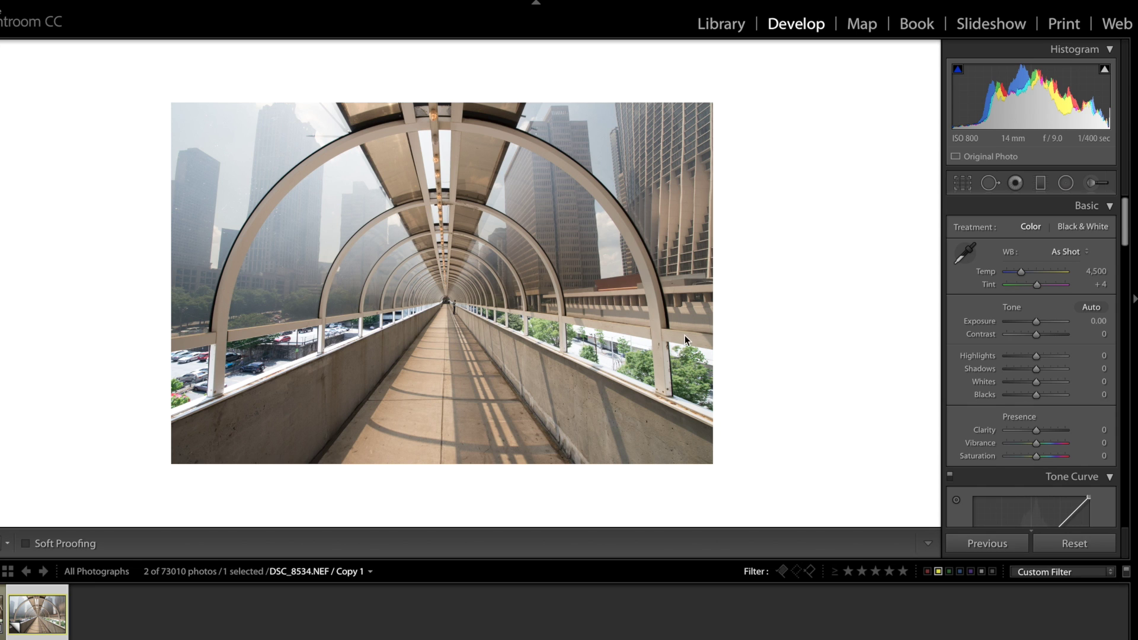
# - In the Basic panel, set Contrast +29, Highlights -18, Shadows +36, Whites +11, Blacks -30, Clarity +4
pyautogui.click(1046, 335)
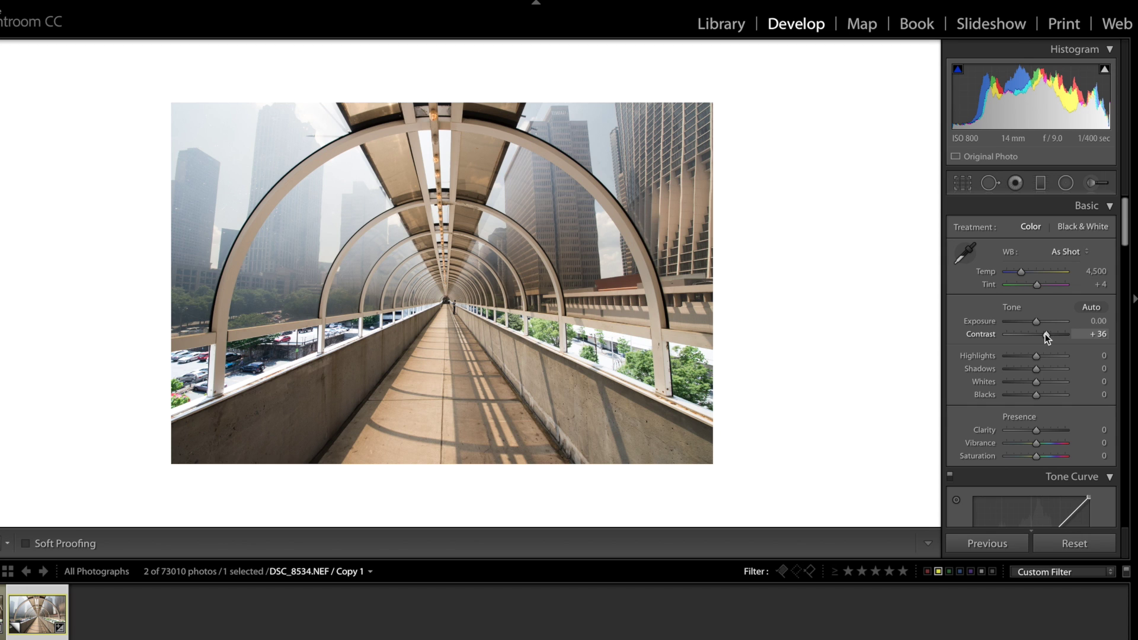
pyautogui.moveTo(1044, 334); pyautogui.dragTo(1044, 336)
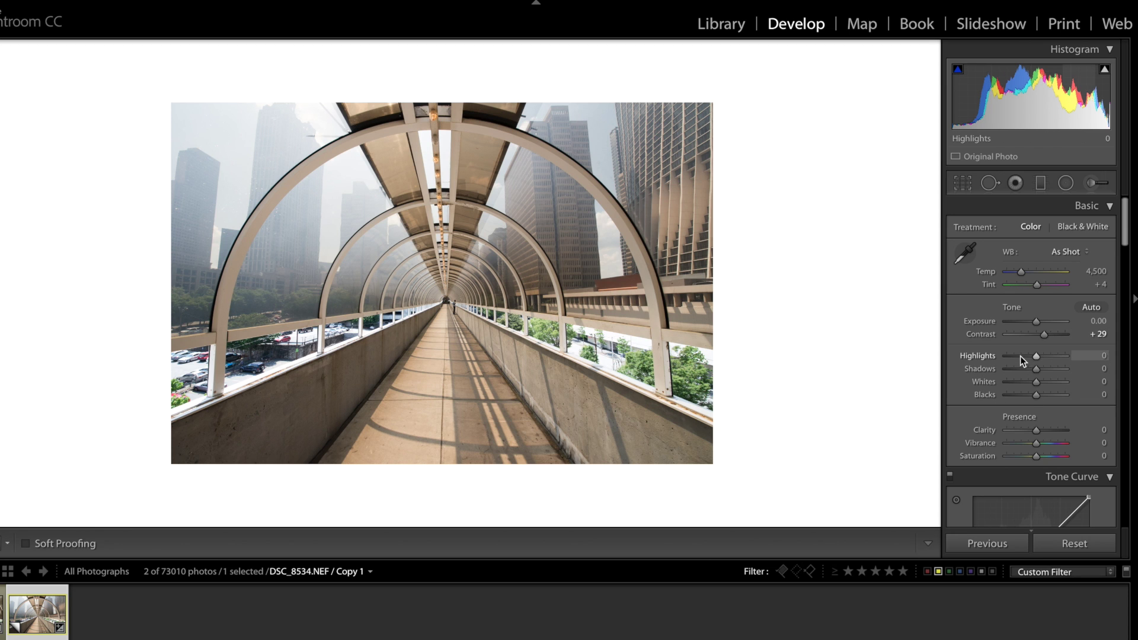
pyautogui.moveTo(1019, 356); pyautogui.dragTo(1017, 356)
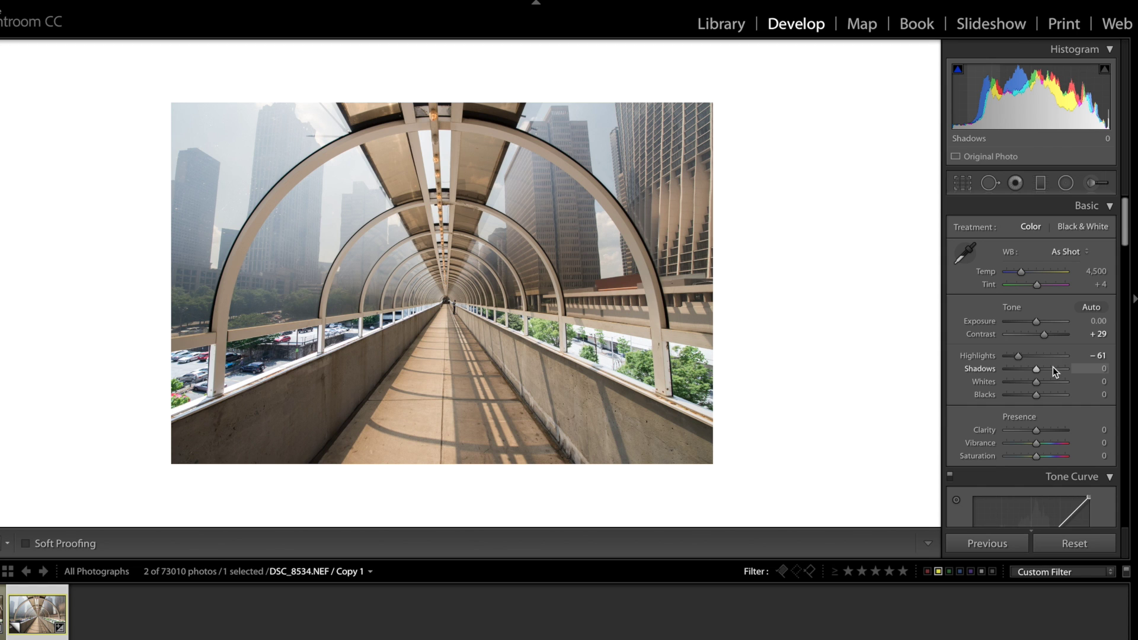
pyautogui.click(1044, 368)
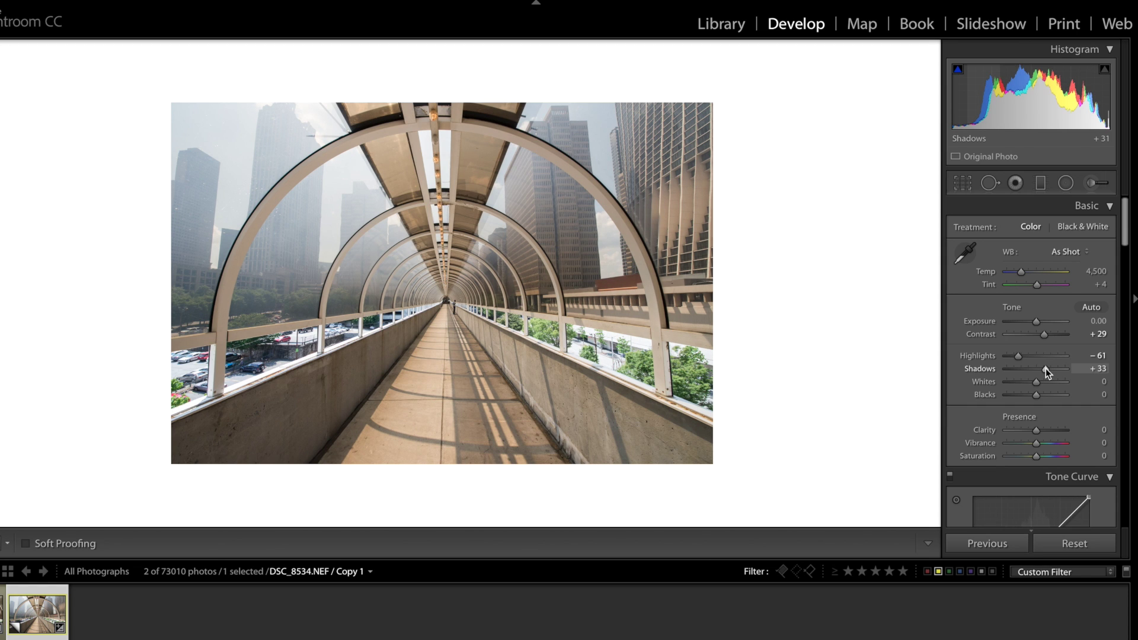
pyautogui.moveTo(1018, 355); pyautogui.dragTo(1031, 353)
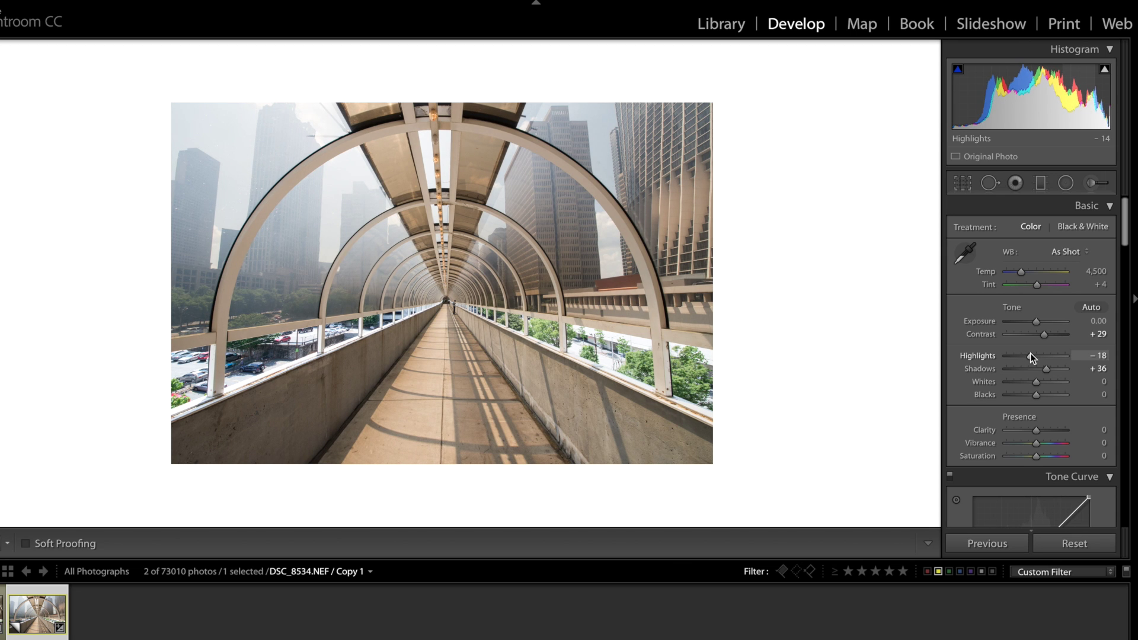
pyautogui.click(1032, 395)
pyautogui.moveTo(1032, 394); pyautogui.dragTo(1027, 393)
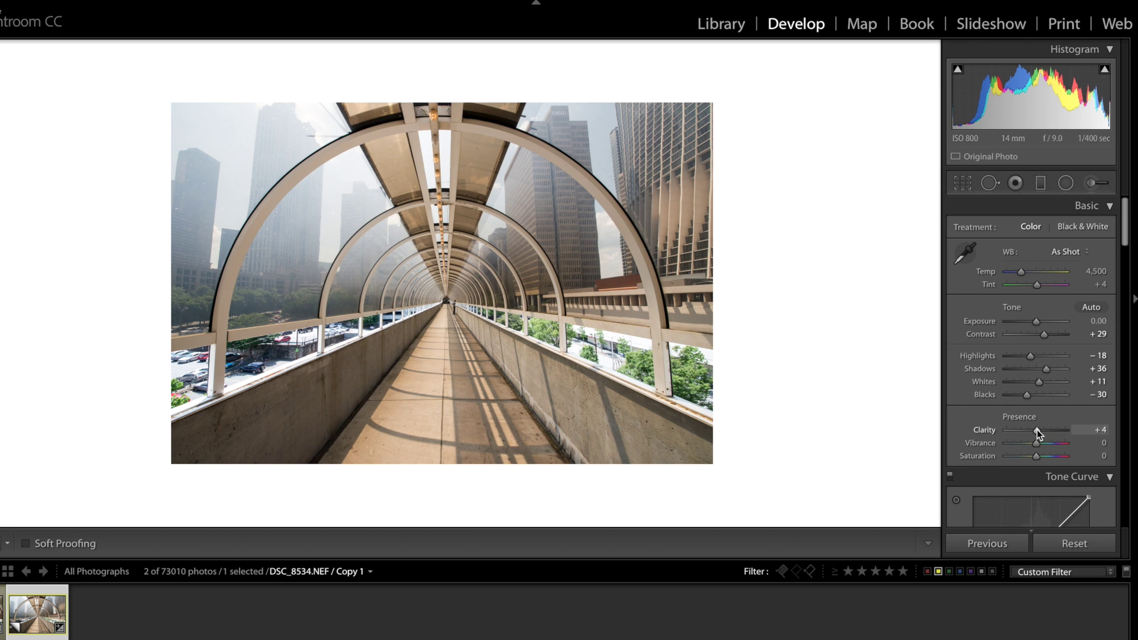
# - Raise Vibrance and Saturation to +10 each
pyautogui.moveTo(1037, 439); pyautogui.dragTo(1039, 443)
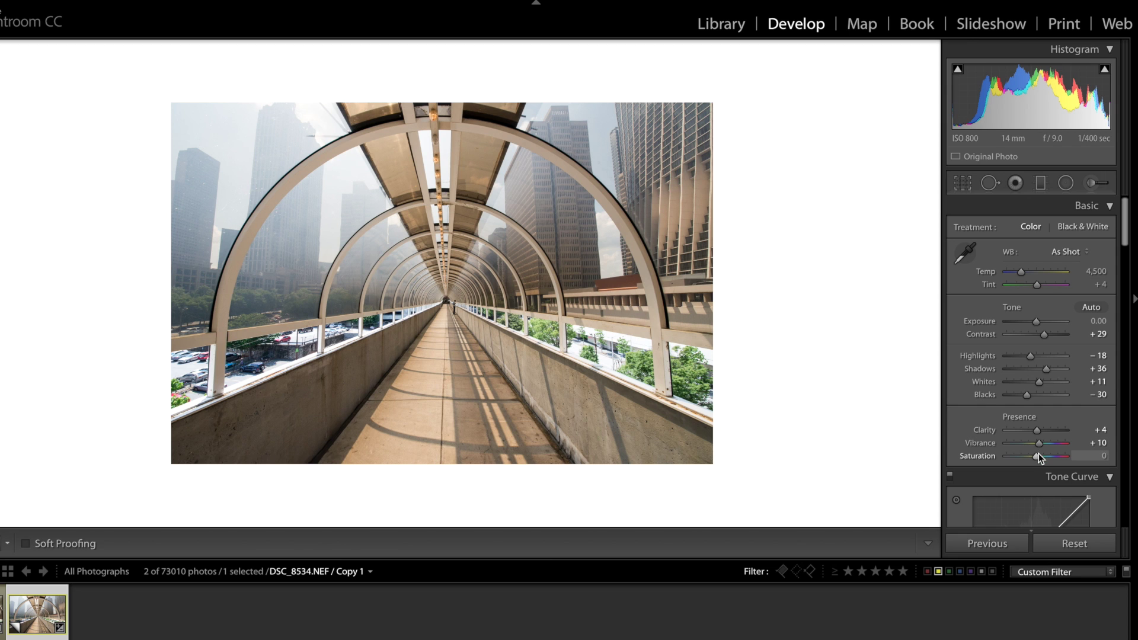
pyautogui.click(1039, 454)
pyautogui.doubleClick(1039, 454)
pyautogui.moveTo(1039, 454); pyautogui.dragTo(1042, 453)
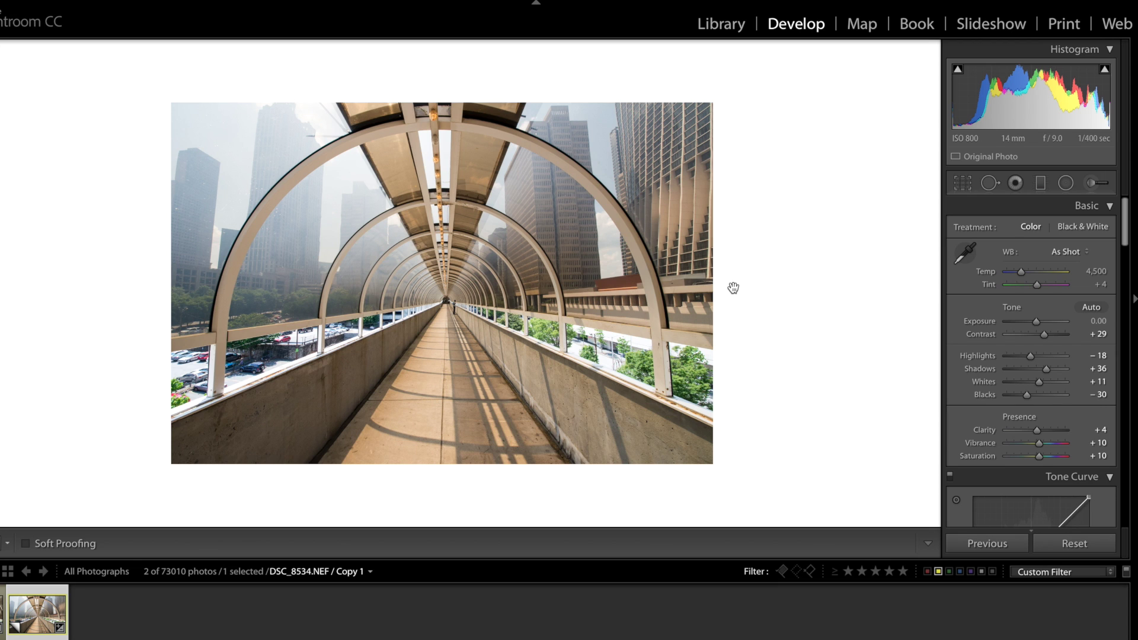
# - Nudge Tint to -2 and bring the HSL colour adjustments into view
pyautogui.click(1035, 284)
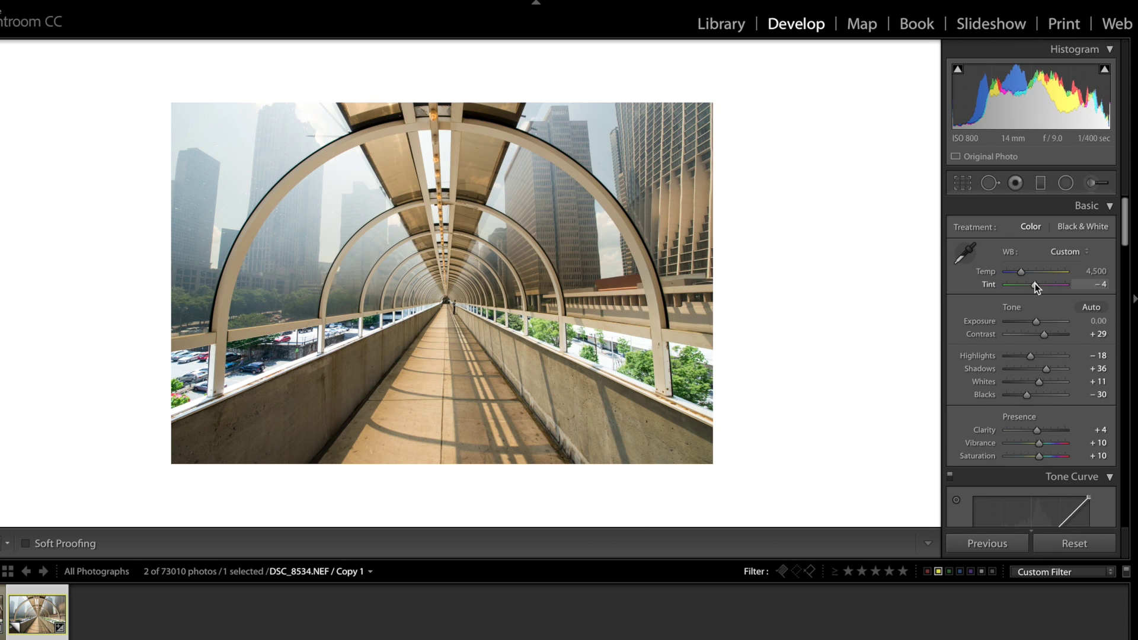
pyautogui.moveTo(1035, 283); pyautogui.dragTo(1034, 282)
pyautogui.scroll(-5, 1008, 368)
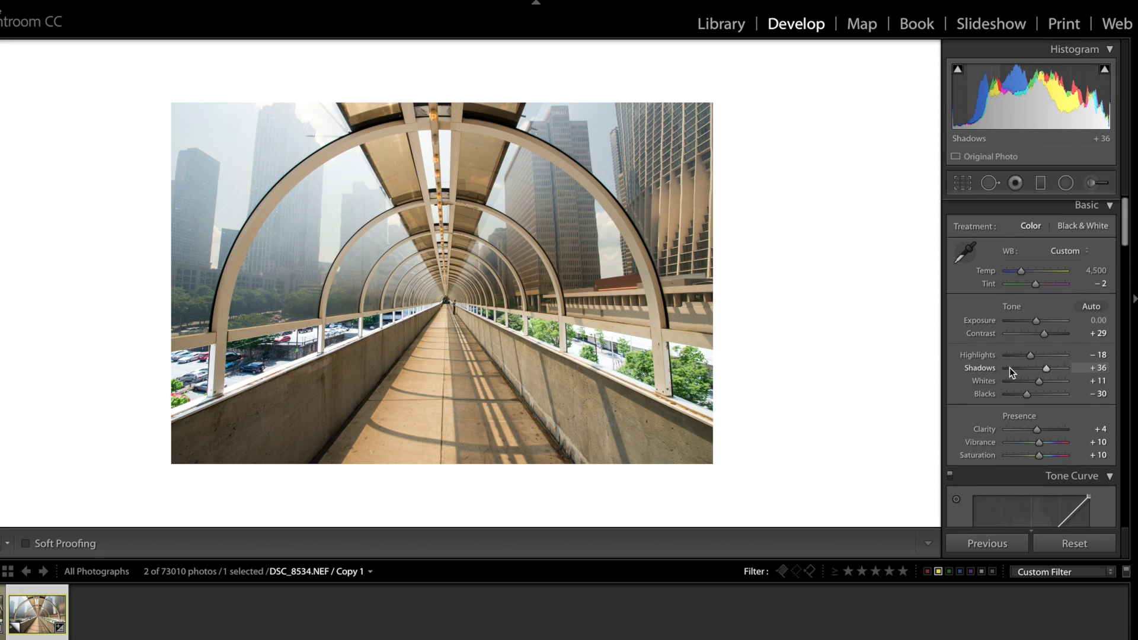
pyautogui.scroll(-4, 1073, 365)
pyautogui.scroll(-2, 1073, 365)
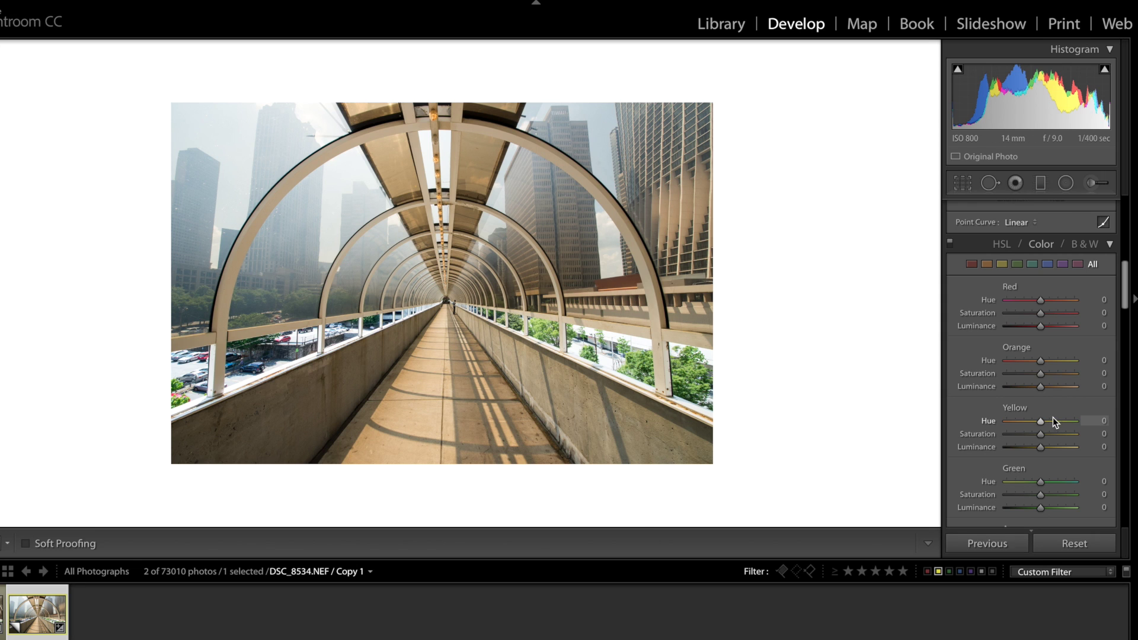
# - Set Yellow to Hue -26, Saturation -56 and Luminance +48 in the HSL panel
pyautogui.click(1025, 420)
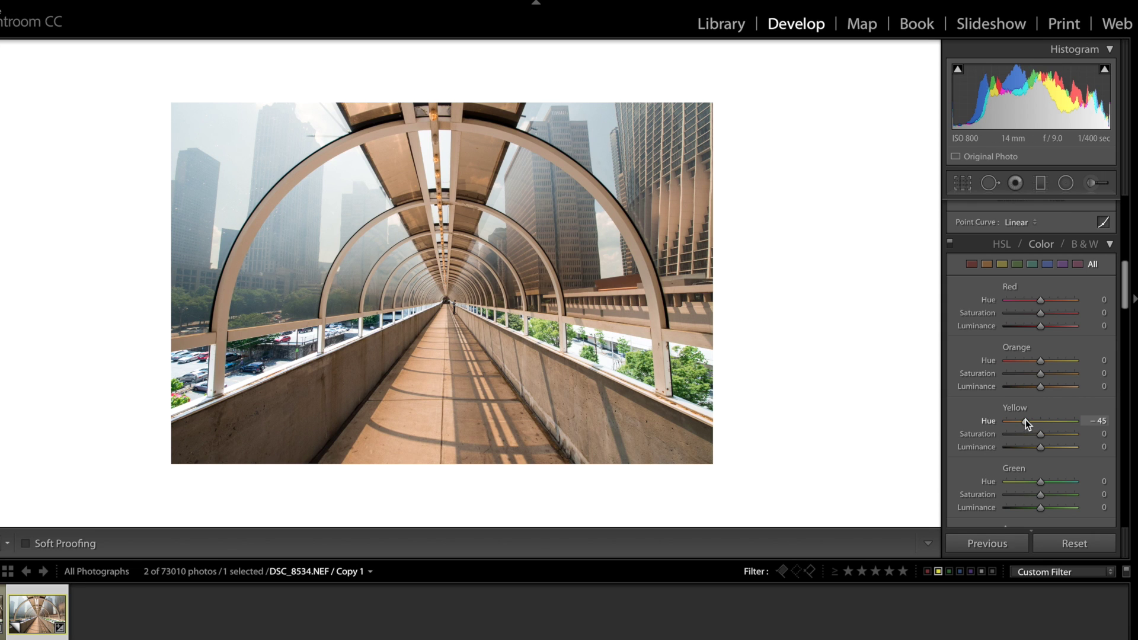
pyautogui.moveTo(1026, 419); pyautogui.dragTo(1030, 418)
pyautogui.moveTo(1040, 434); pyautogui.dragTo(1022, 436)
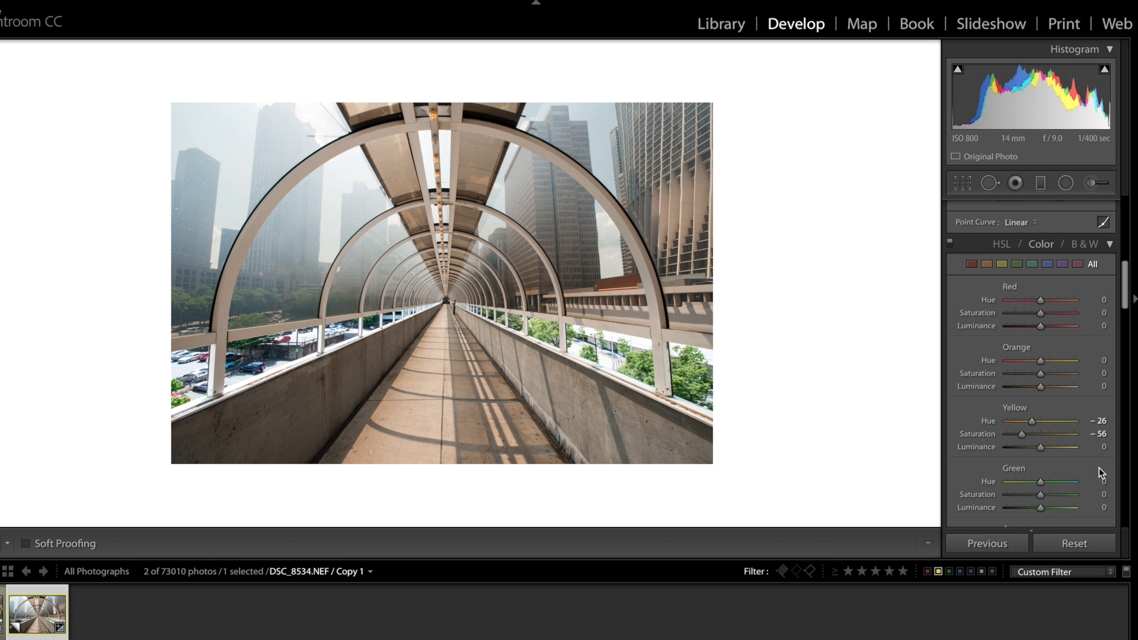
pyautogui.click(1062, 449)
pyautogui.moveTo(1058, 449); pyautogui.dragTo(1058, 450)
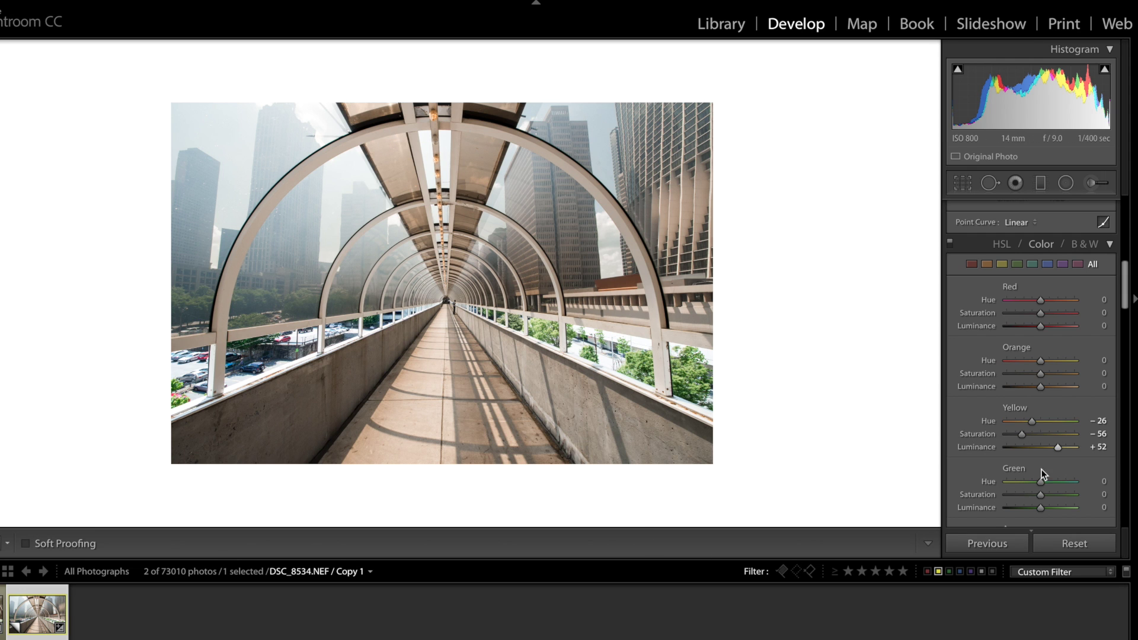
pyautogui.click(1023, 447)
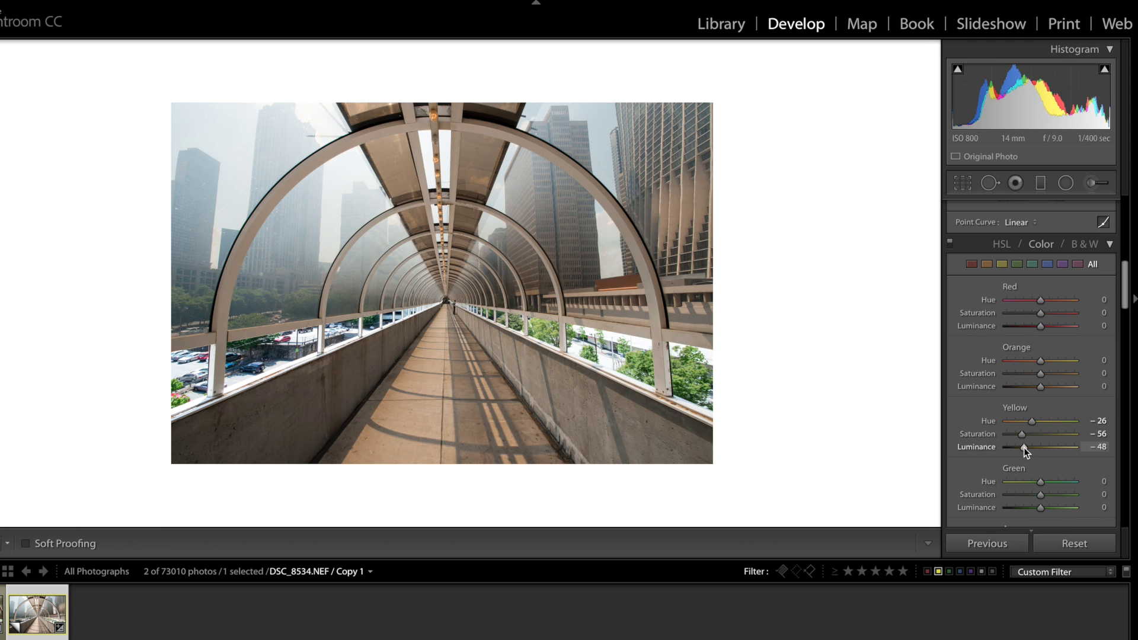
pyautogui.scroll(4, 1036, 305)
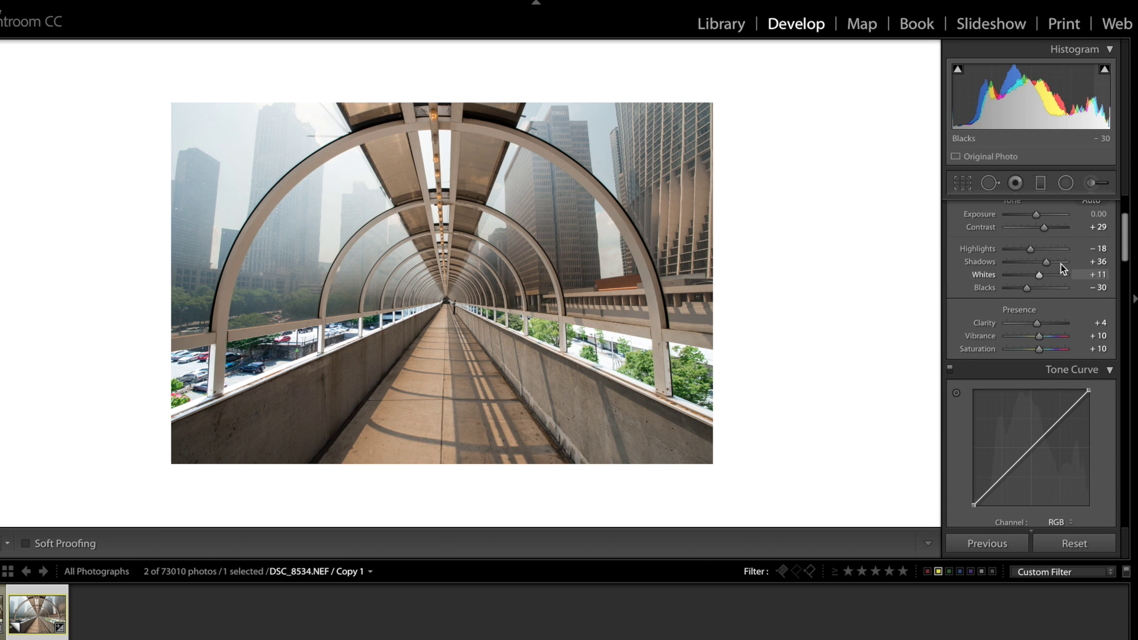
pyautogui.scroll(-10, 1040, 329)
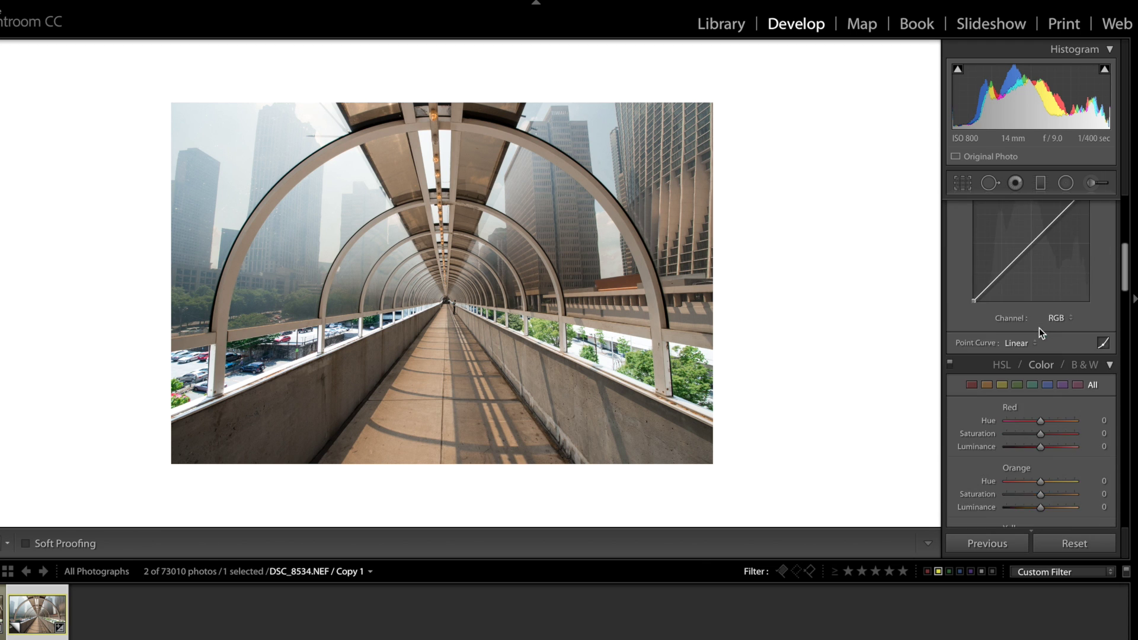
pyautogui.click(1056, 376)
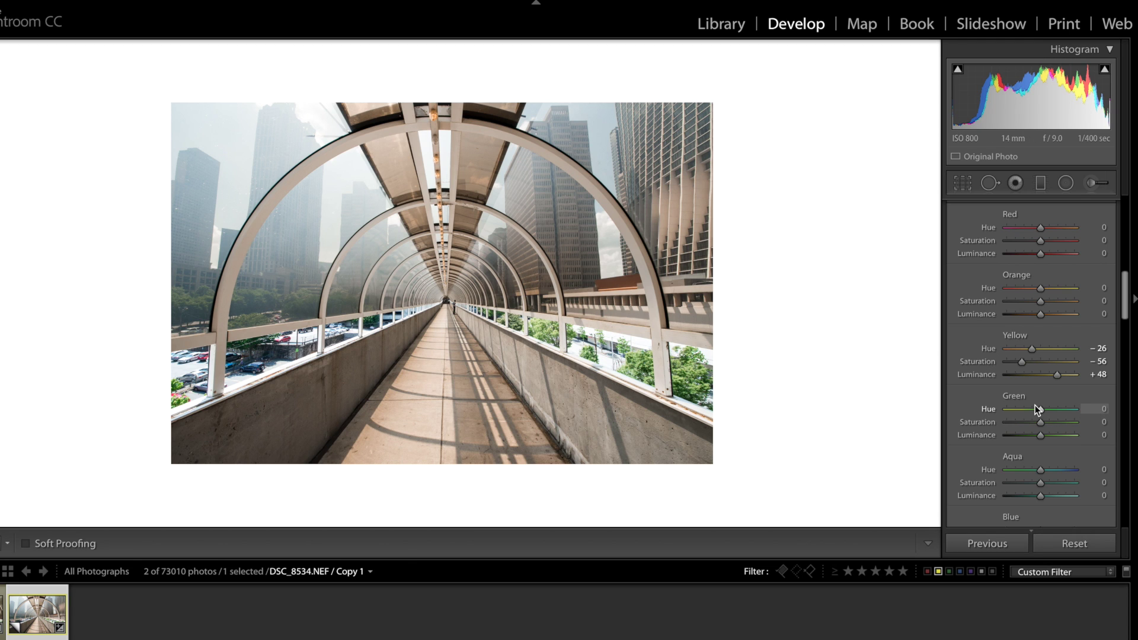
# - Set Green to Hue -22, Saturation +36, Luminance +26 and Blue to Hue -11, Saturation -8, Luminance -20
pyautogui.moveTo(1035, 404); pyautogui.dragTo(1053, 422)
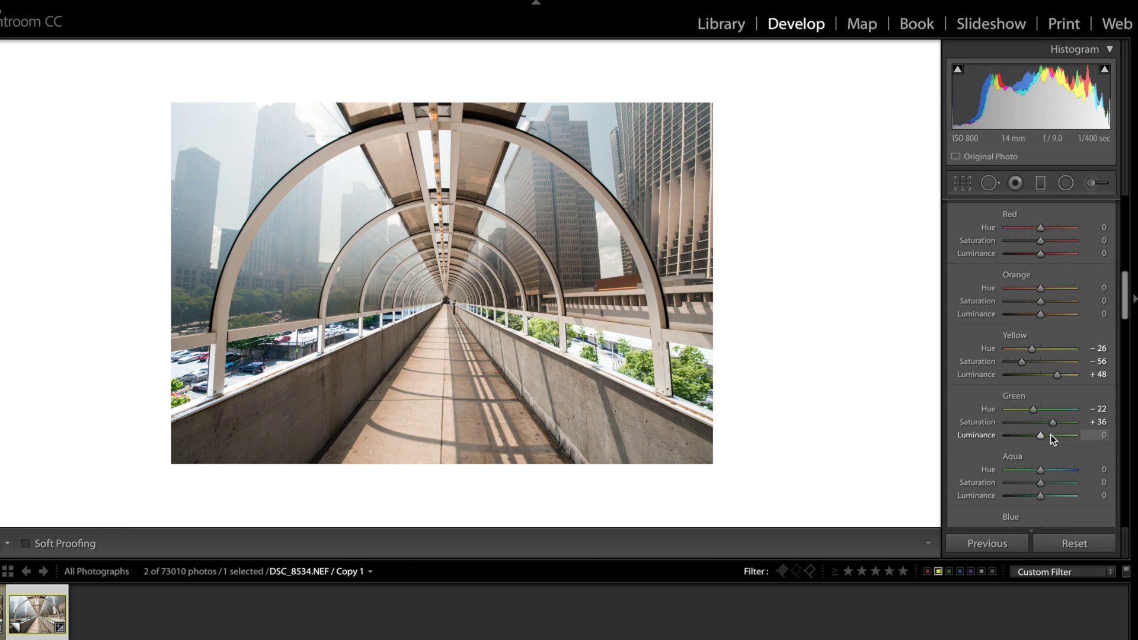
pyautogui.moveTo(1041, 435); pyautogui.dragTo(1049, 435)
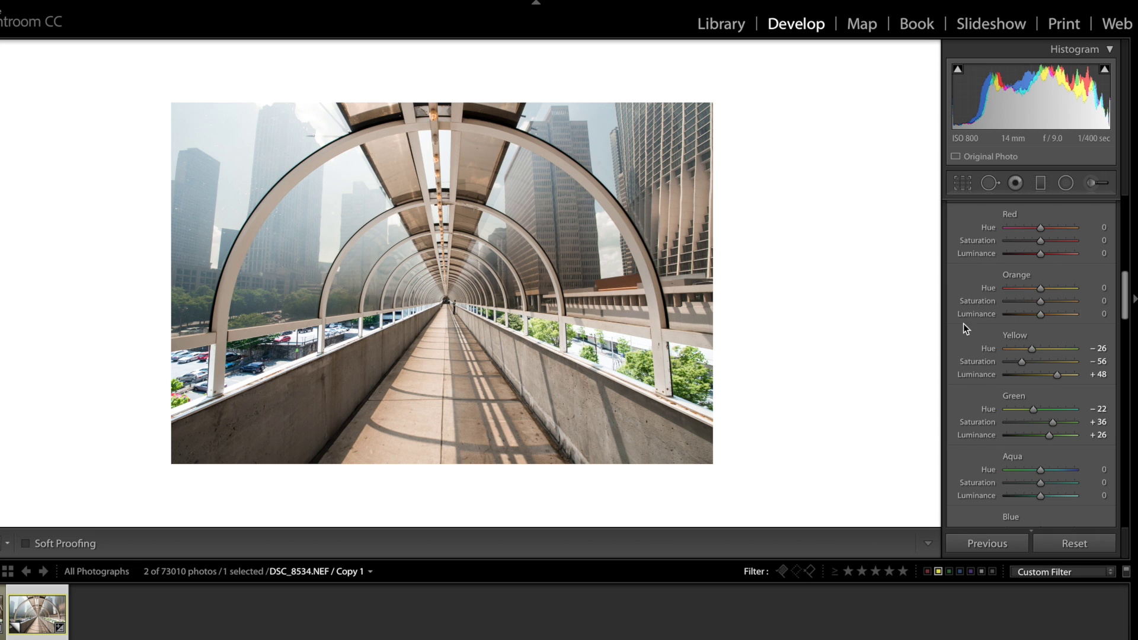
pyautogui.scroll(-5, 1037, 404)
pyautogui.click(1036, 403)
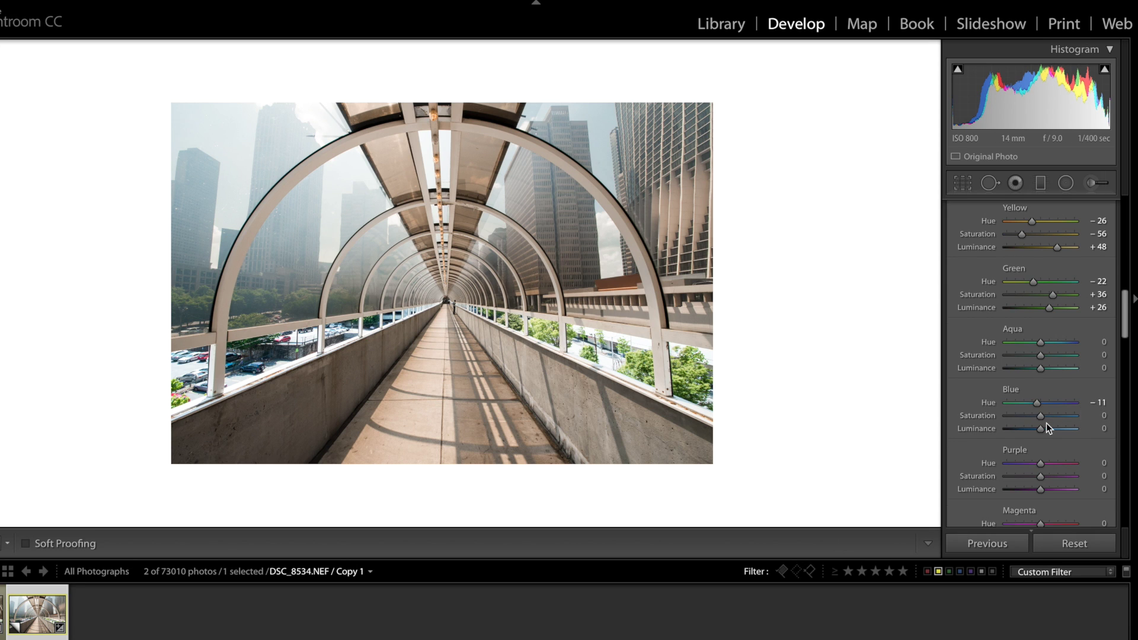
pyautogui.click(1037, 415)
pyautogui.click(1032, 429)
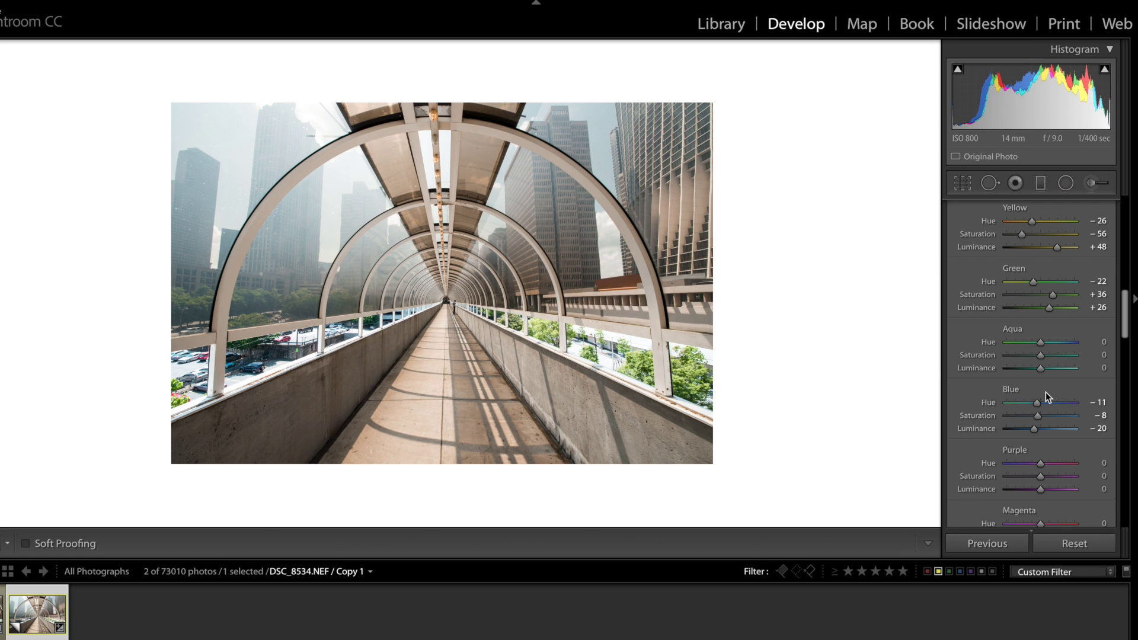
pyautogui.scroll(10, 1037, 270)
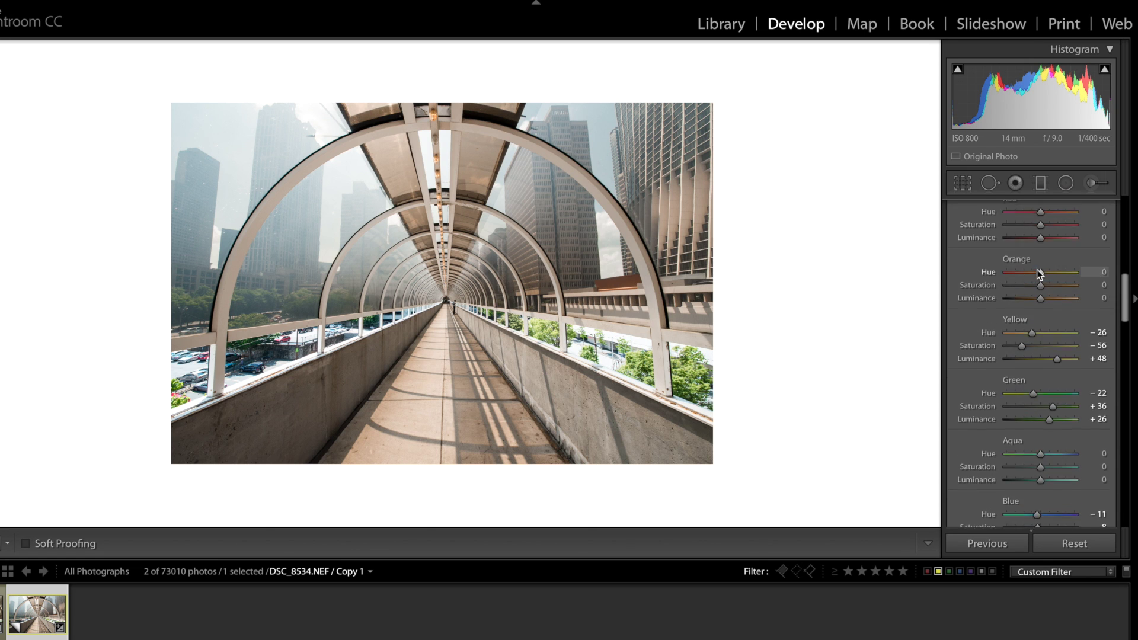
pyautogui.scroll(-1, 1039, 275)
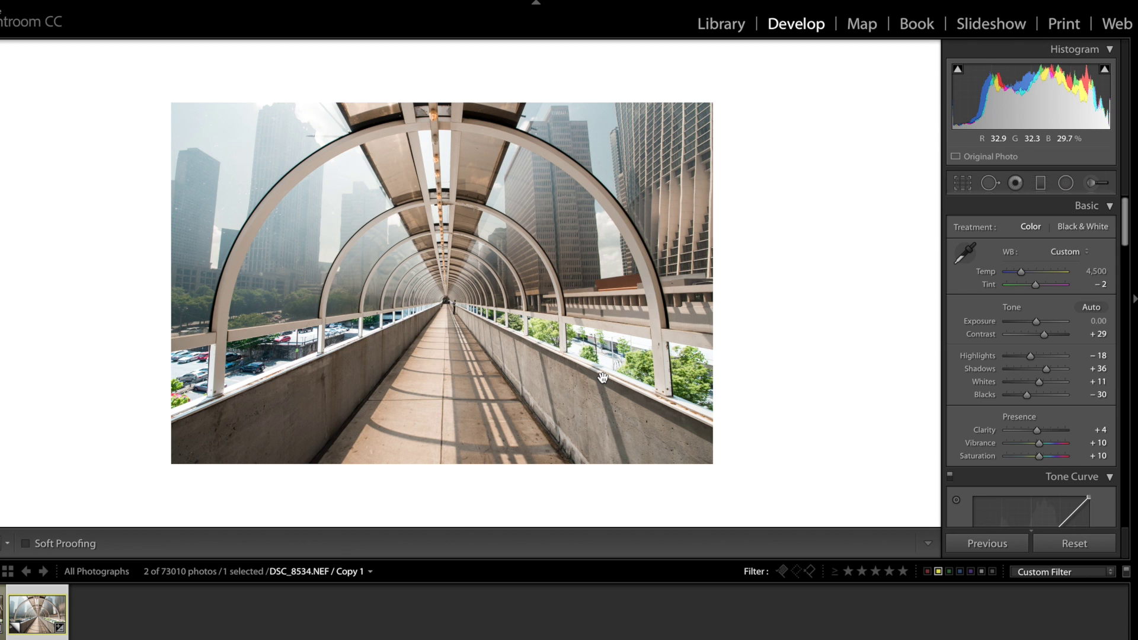
# - Tint the split-toning highlights to Hue 187, Saturation 13
pyautogui.scroll(-10, 1058, 387)
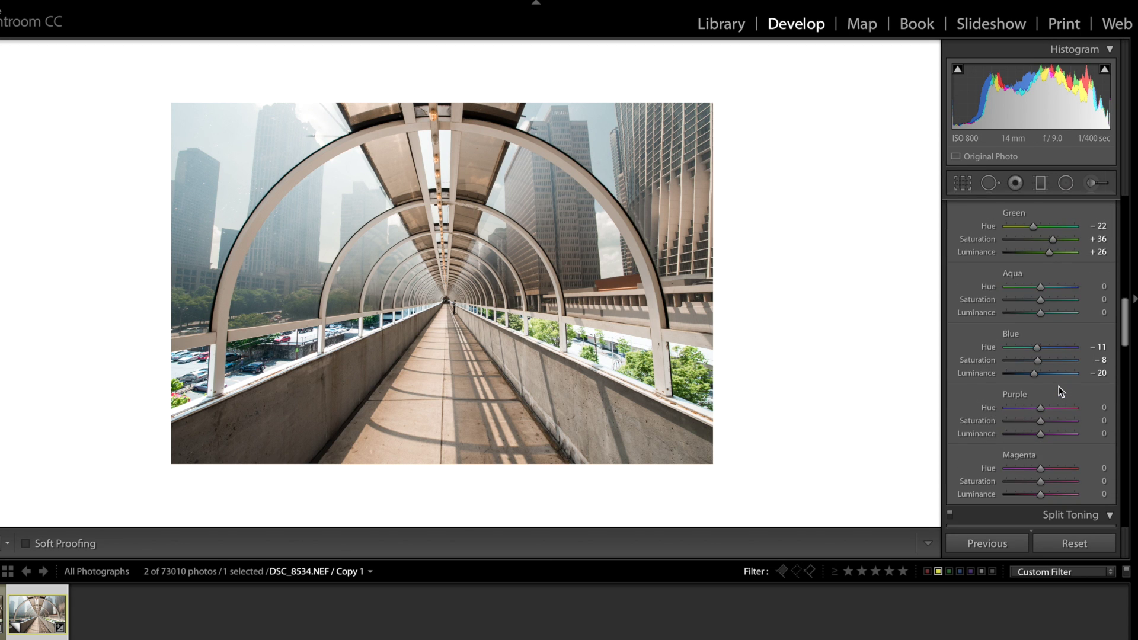
pyautogui.scroll(-1, 1059, 386)
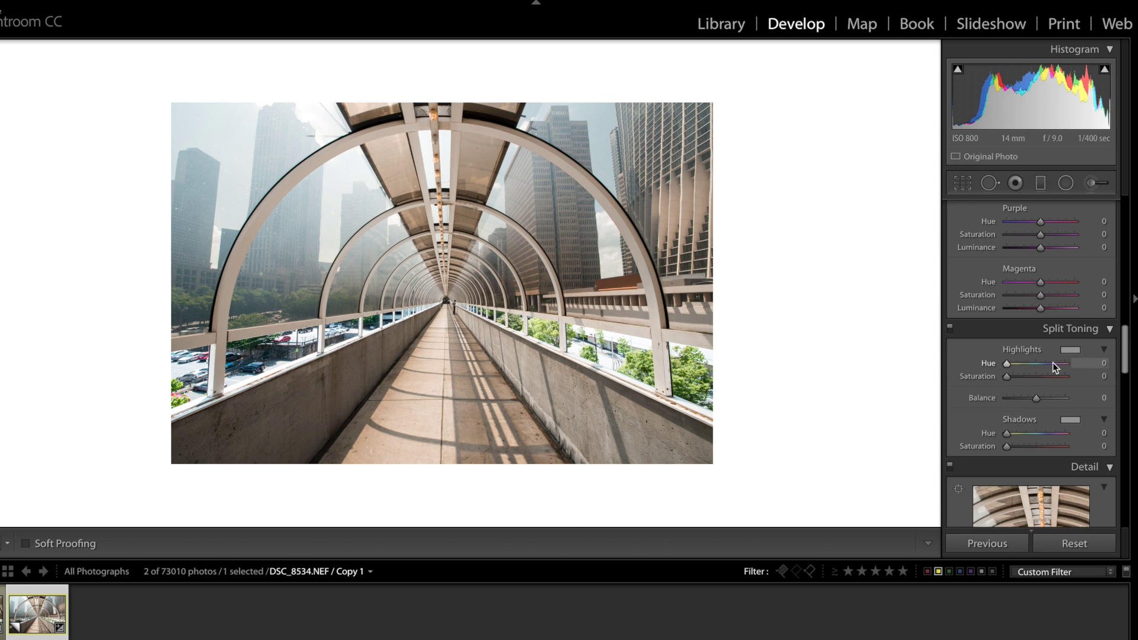
pyautogui.click(1070, 350)
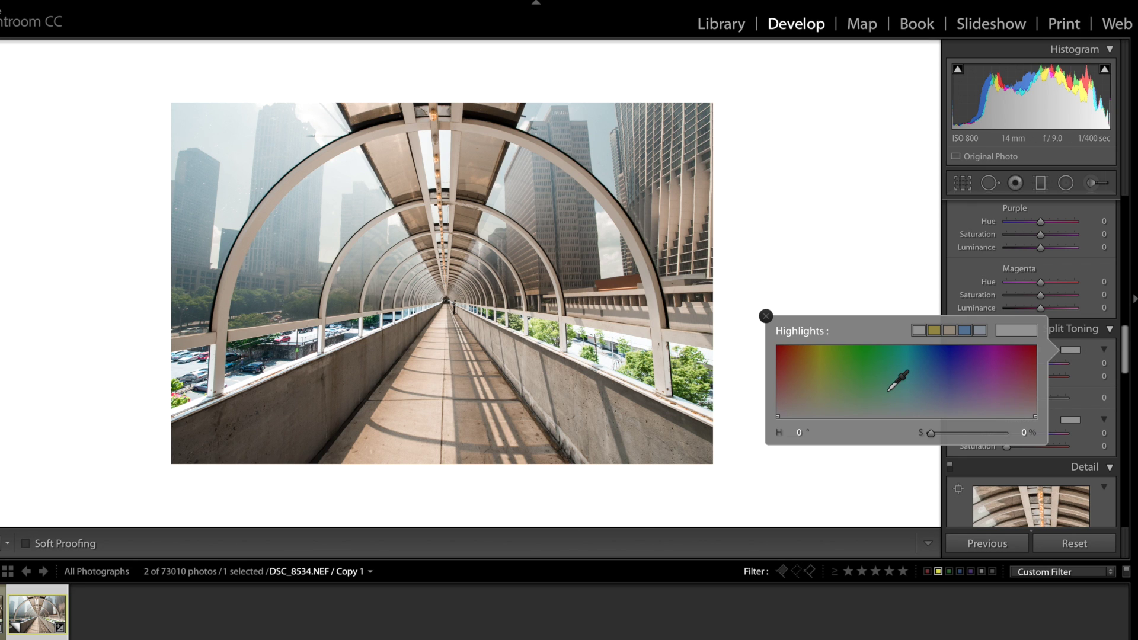
pyautogui.moveTo(888, 391); pyautogui.dragTo(912, 408)
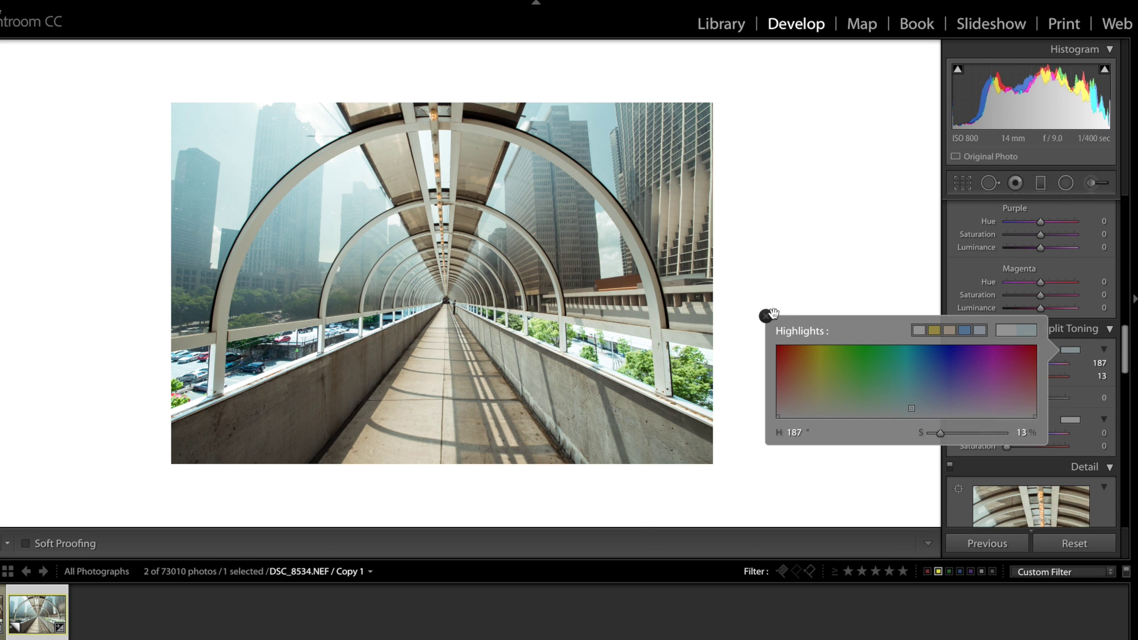
pyautogui.click(766, 316)
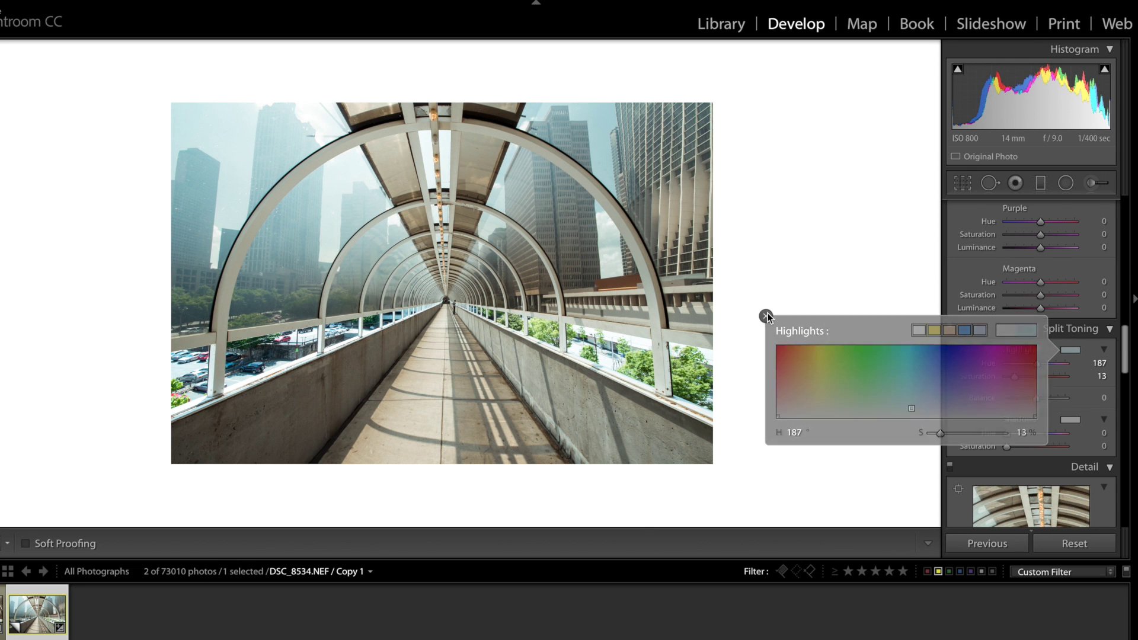
# - Give the split-toning shadows a warm tint of Hue 9, Saturation 8
pyautogui.click(1071, 419)
pyautogui.click(783, 482)
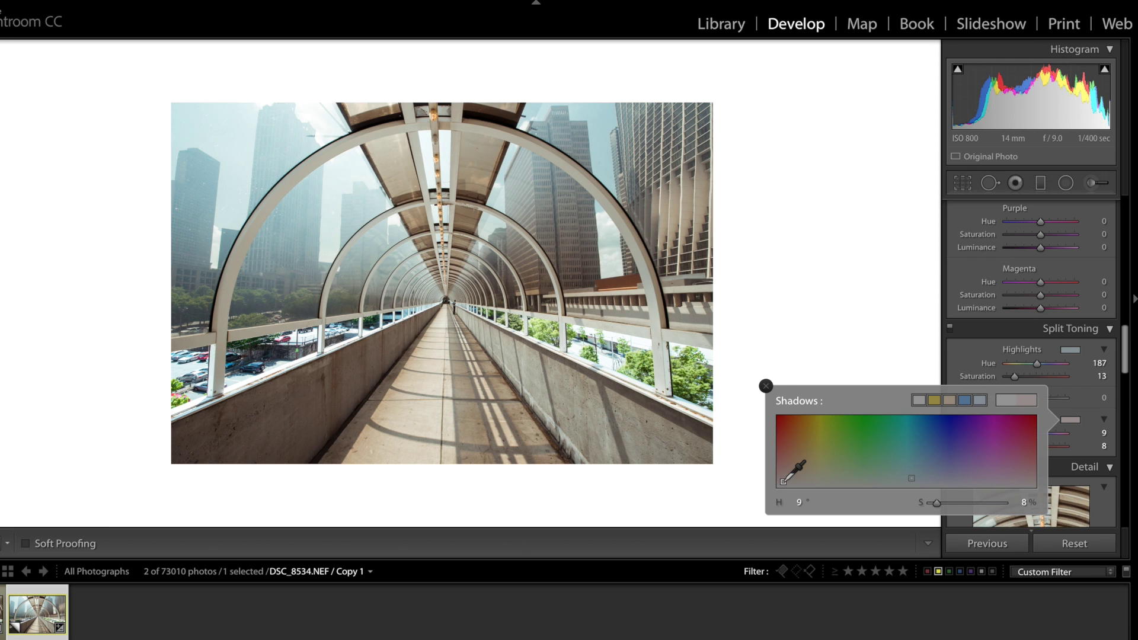
pyautogui.click(766, 386)
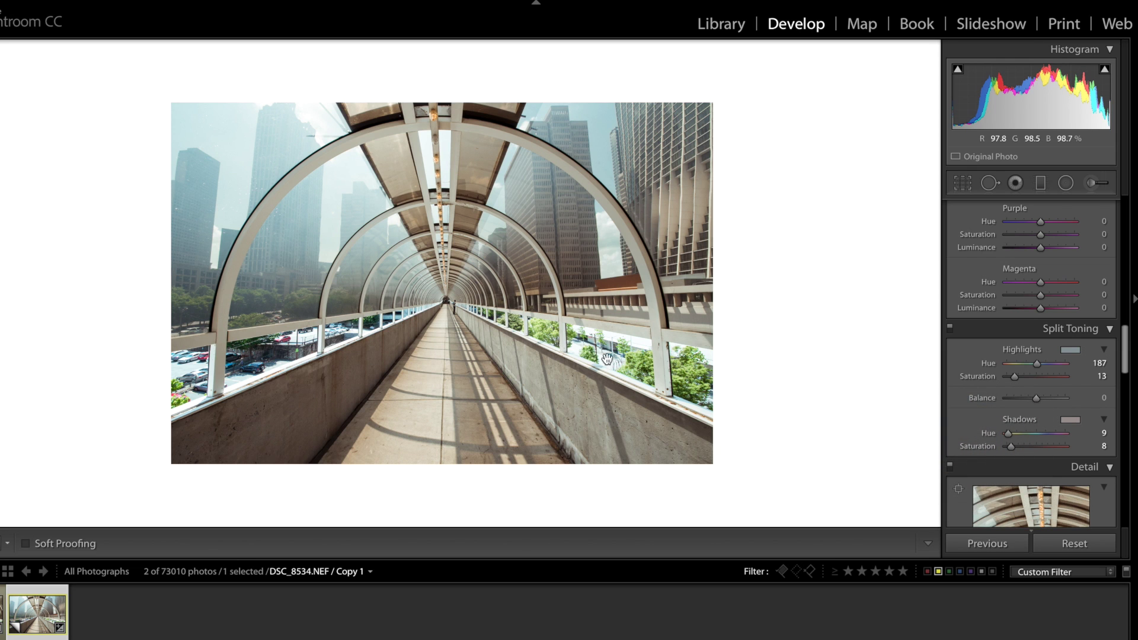
pyautogui.scroll(10, 1033, 430)
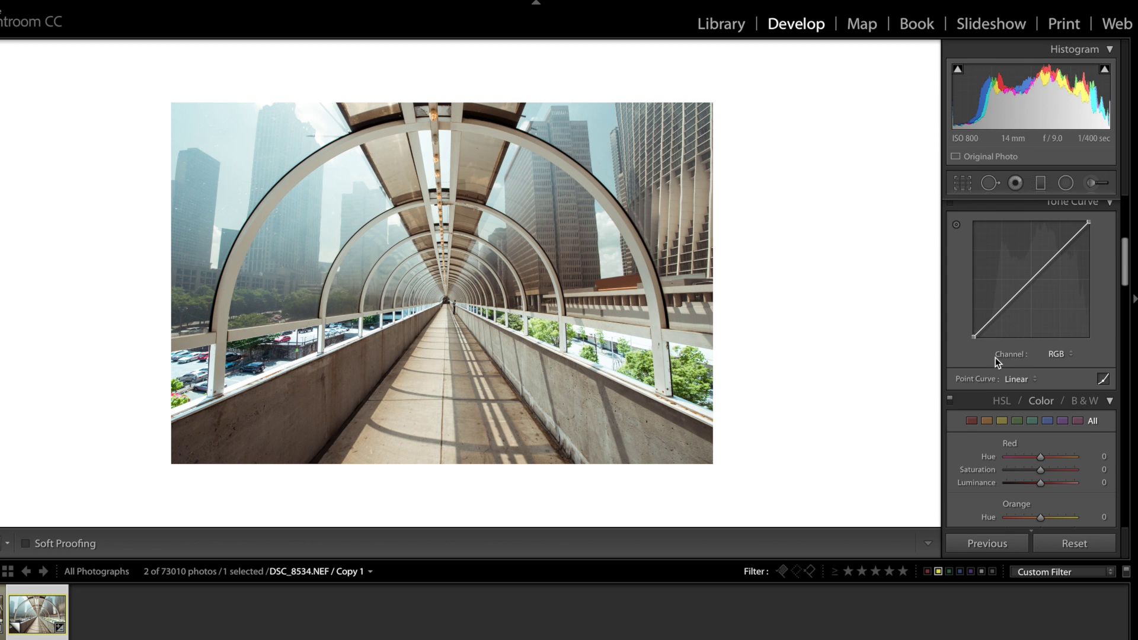
pyautogui.click(1075, 545)
pyautogui.hotkey('ctrl', 'z')
pyautogui.scroll(1, 1026, 281)
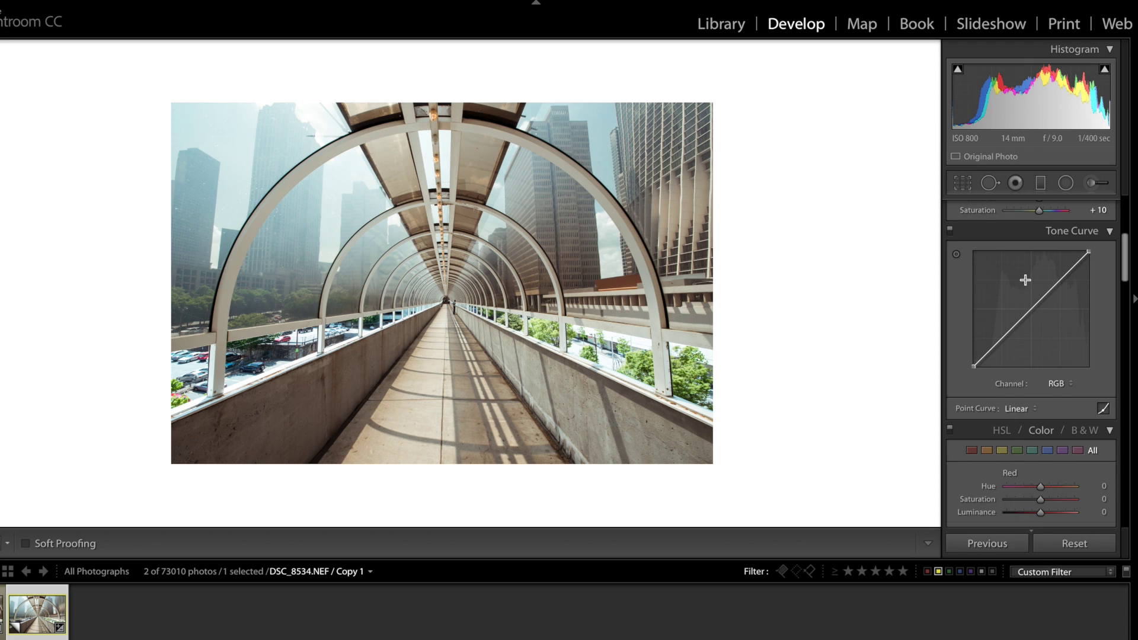
pyautogui.click(1104, 414)
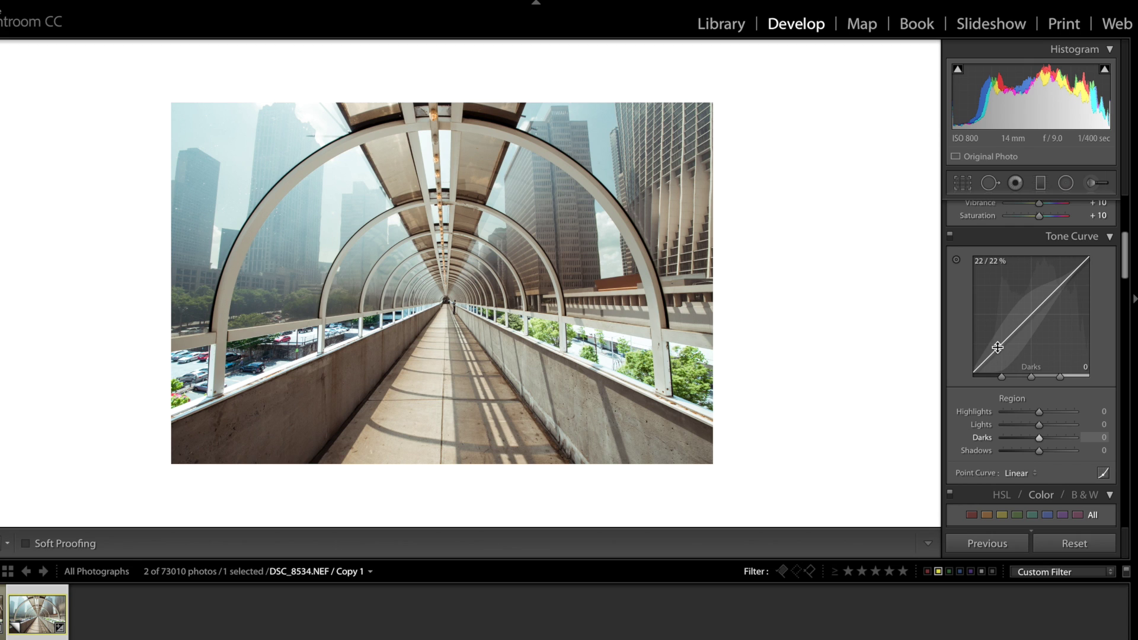
pyautogui.click(1104, 473)
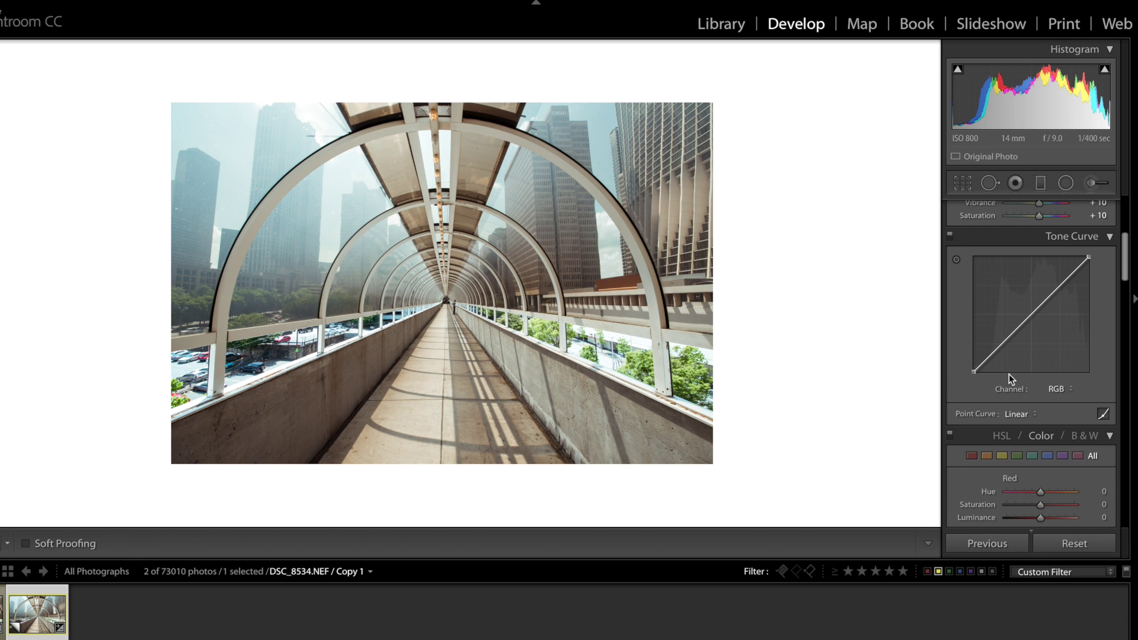
# - Add RGB curve points near 25%, 50% and 75% and lift the black endpoint slightly
pyautogui.click(999, 345)
pyautogui.click(1032, 313)
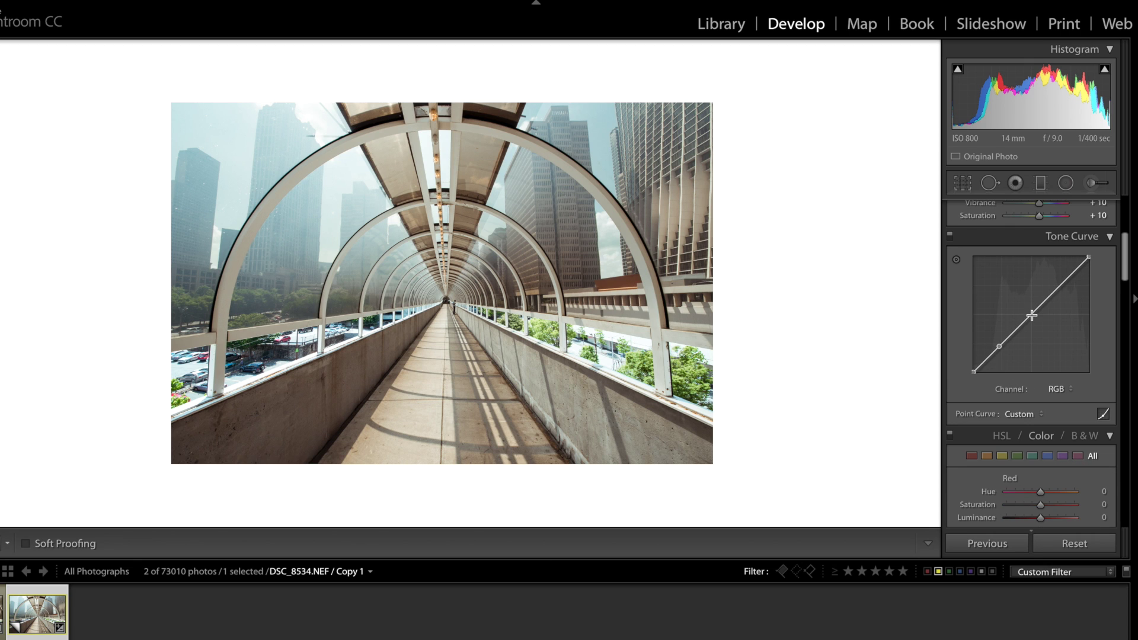
pyautogui.click(1067, 278)
pyautogui.moveTo(973, 372); pyautogui.dragTo(973, 365)
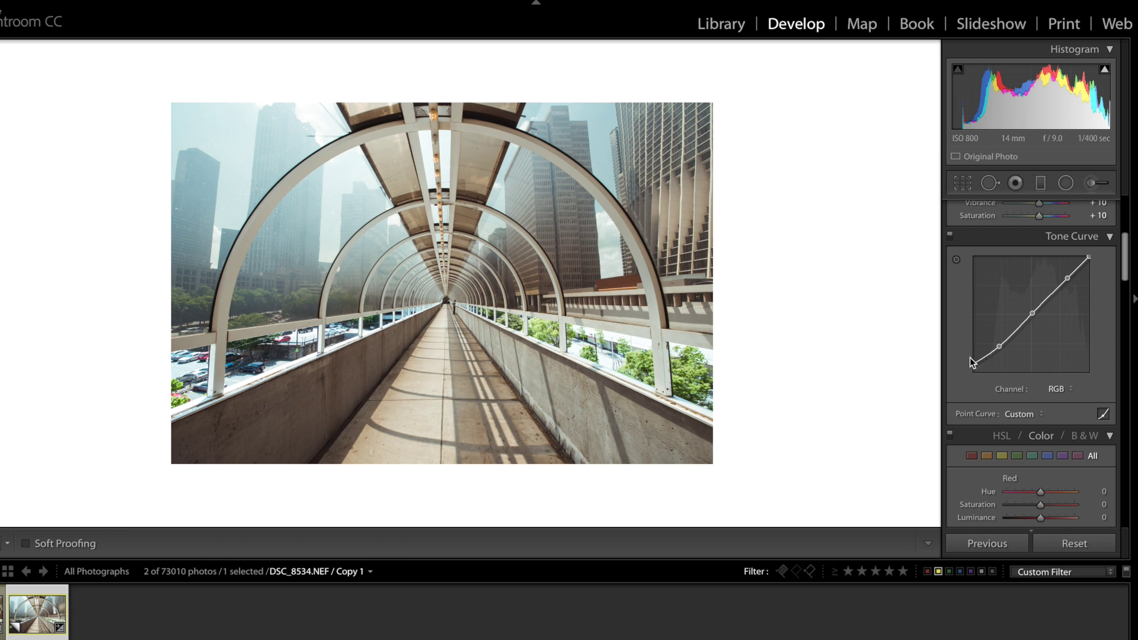
# - Fine-tune the shadow, midtone and upper points into a gentle S-curve
pyautogui.moveTo(998, 346); pyautogui.dragTo(1003, 341)
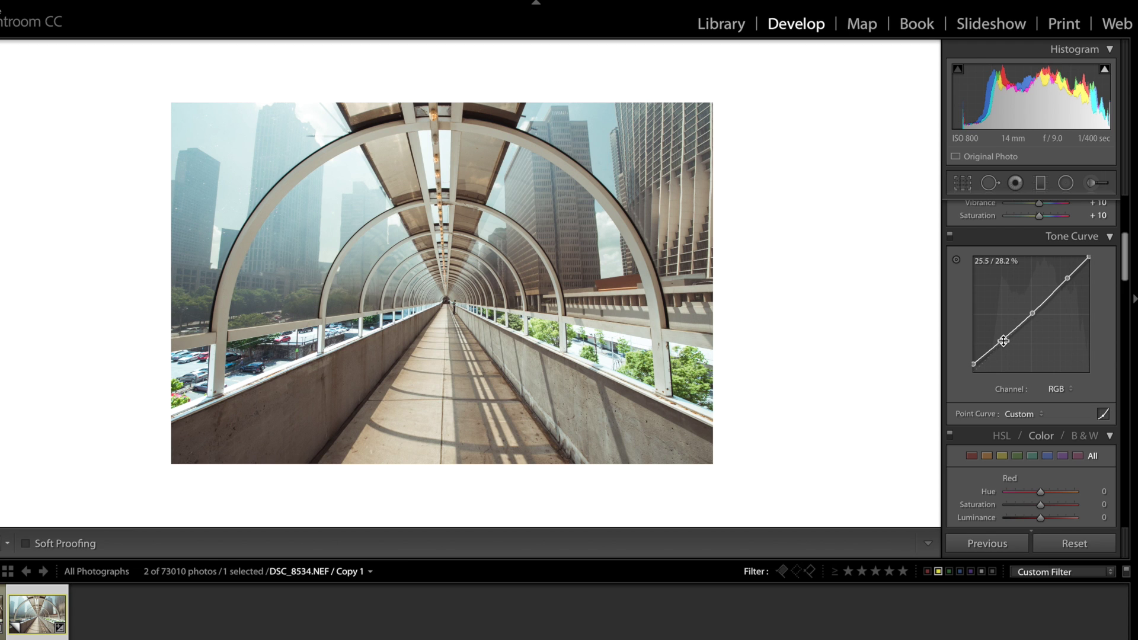
pyautogui.click(1003, 341)
pyautogui.moveTo(1002, 340); pyautogui.dragTo(1003, 345)
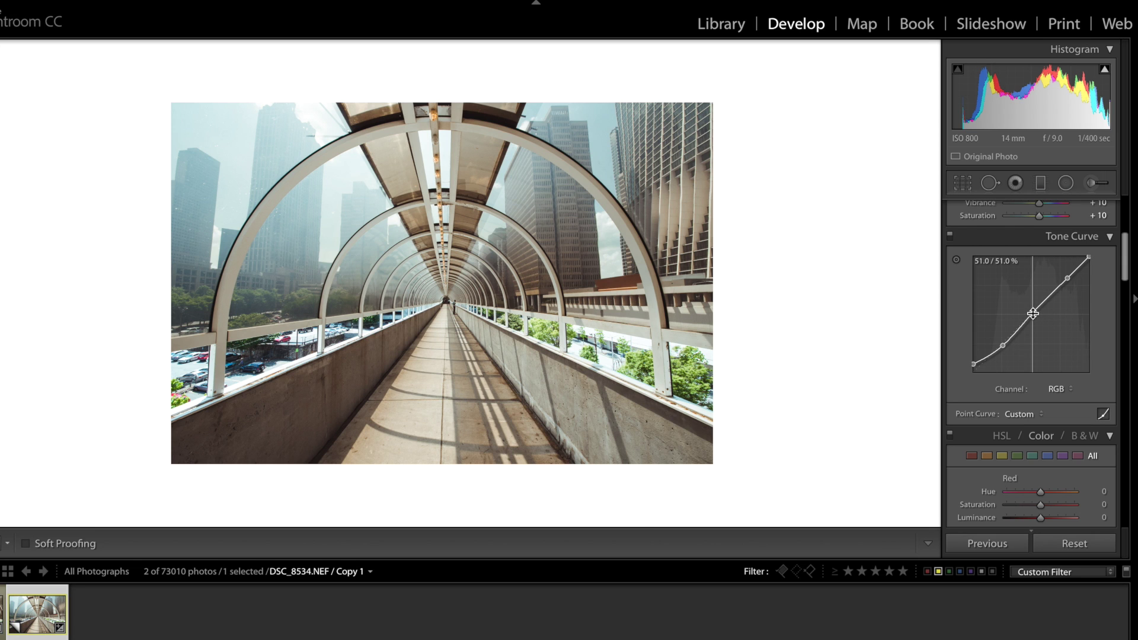
pyautogui.moveTo(1033, 313); pyautogui.dragTo(1032, 315)
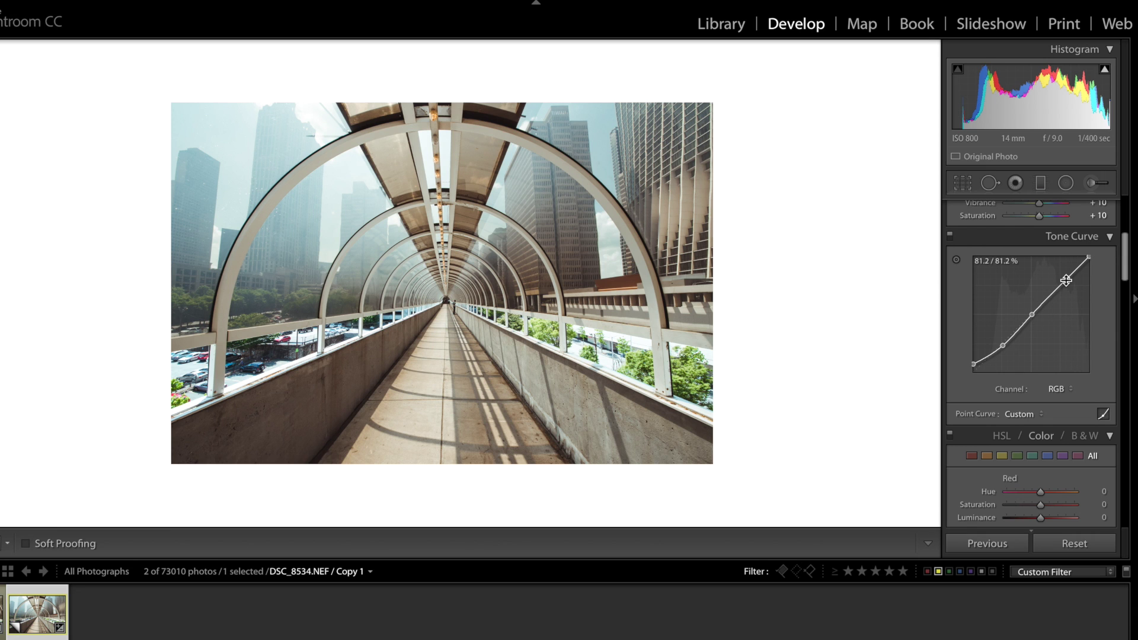
pyautogui.moveTo(1068, 278); pyautogui.dragTo(1062, 283)
pyautogui.click(949, 235)
pyautogui.click(950, 236)
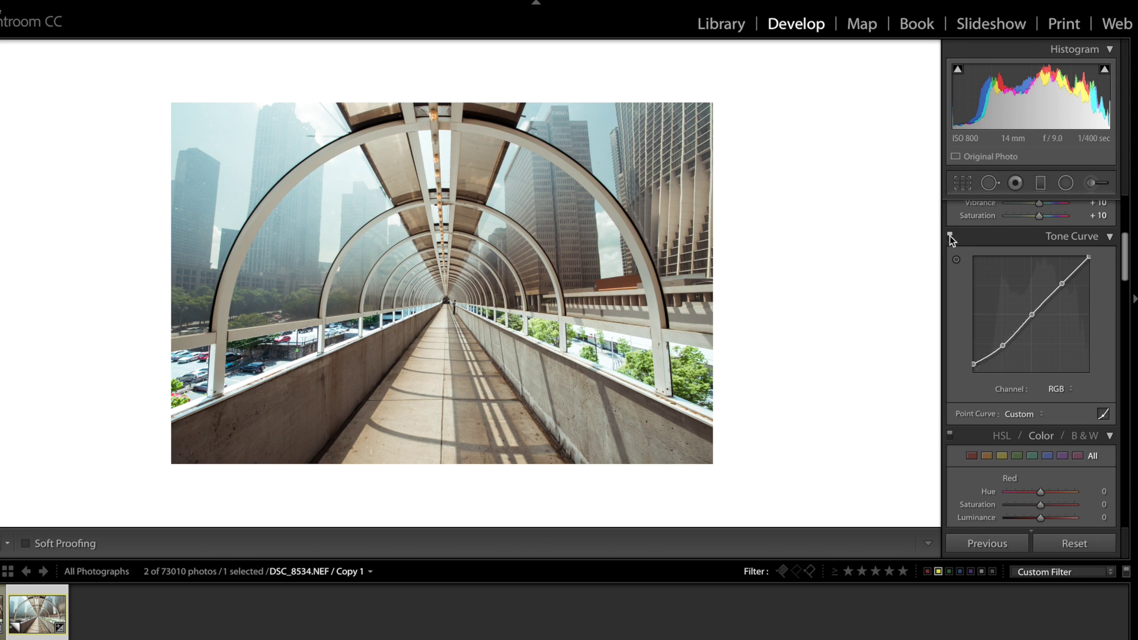
pyautogui.click(949, 236)
pyautogui.click(950, 236)
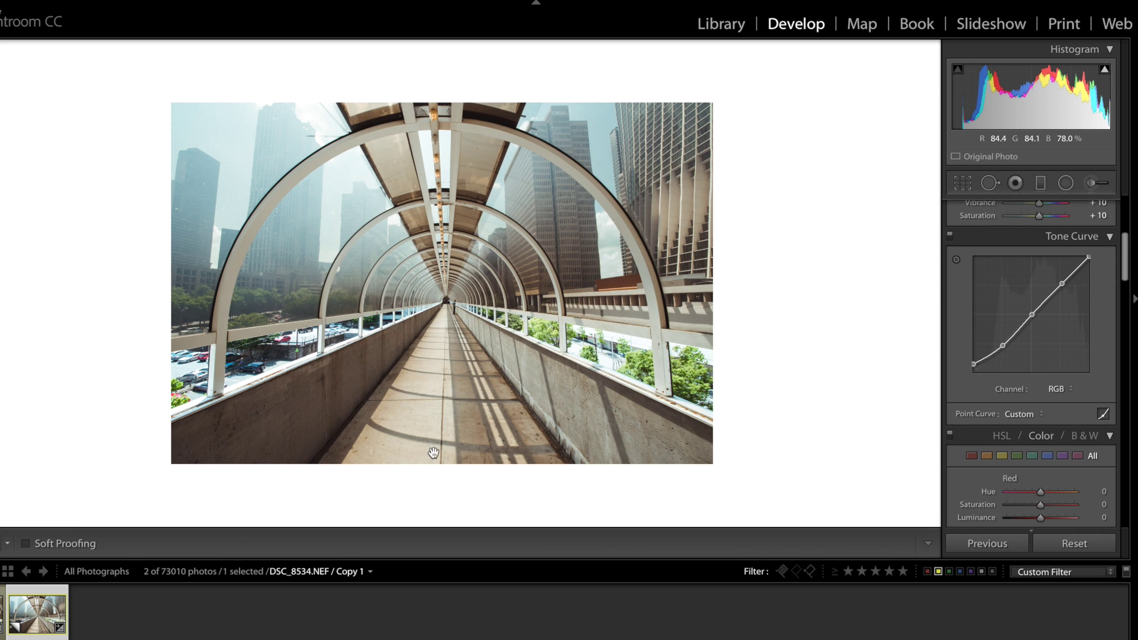
pyautogui.click(950, 235)
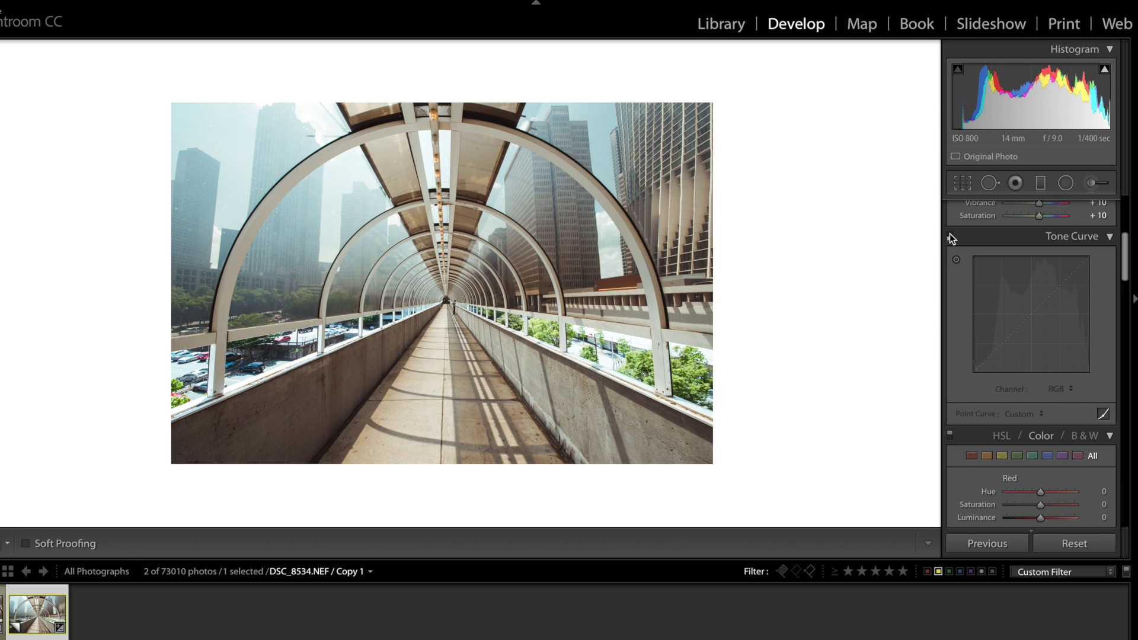
pyautogui.click(950, 236)
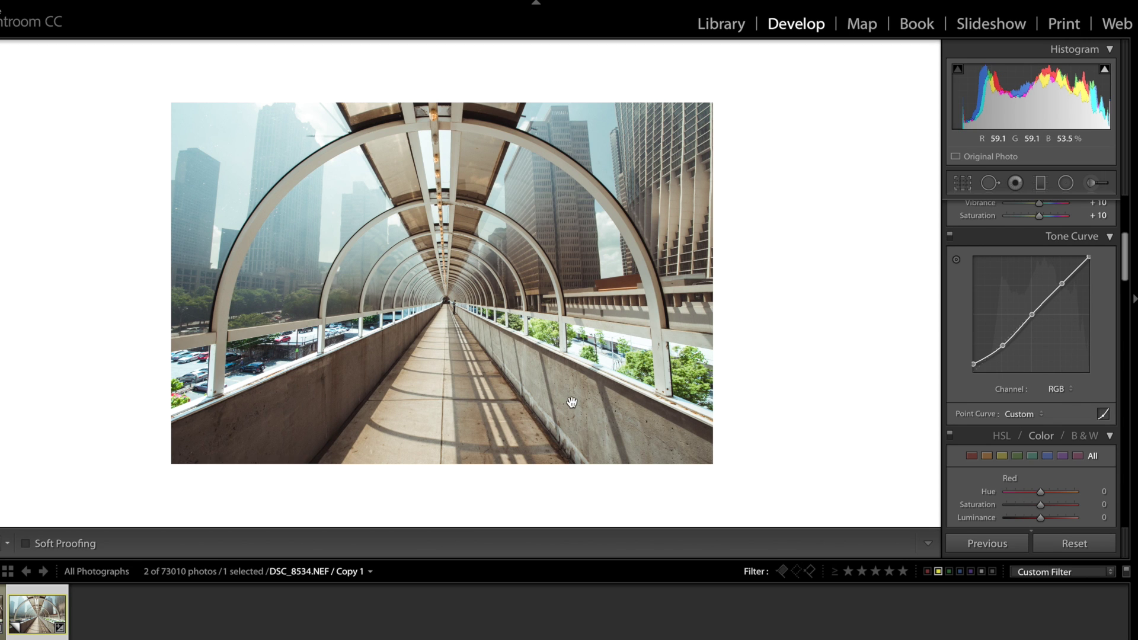
pyautogui.scroll(5, 1076, 372)
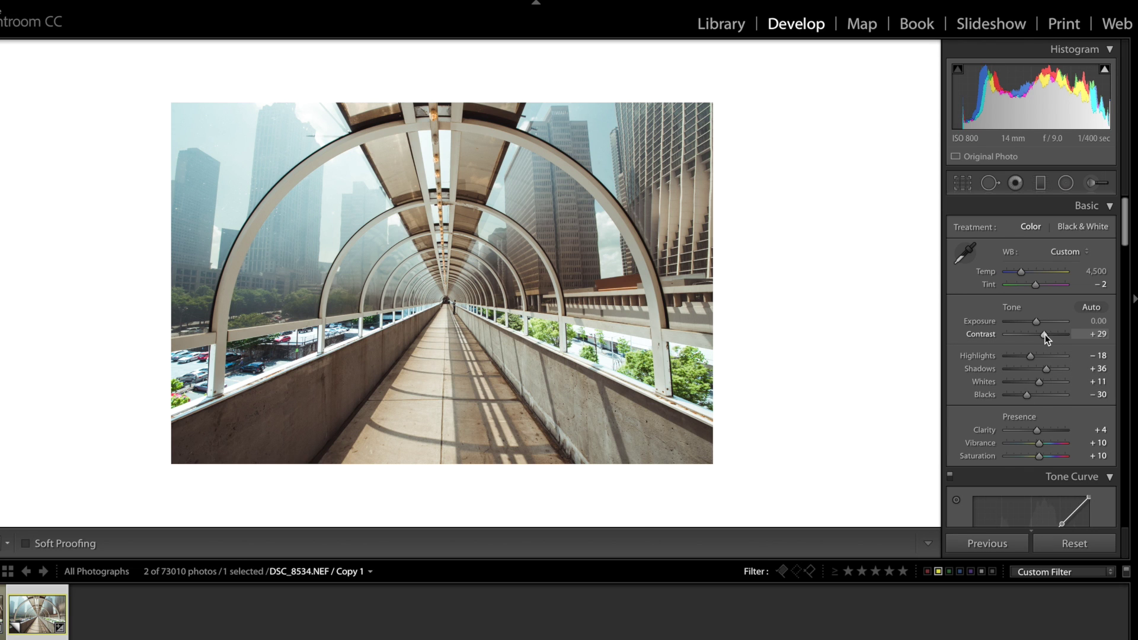
# - Nudge the lower tone-curve point, then set Contrast to +33 and Highlights to -4
pyautogui.scroll(-8, 1047, 407)
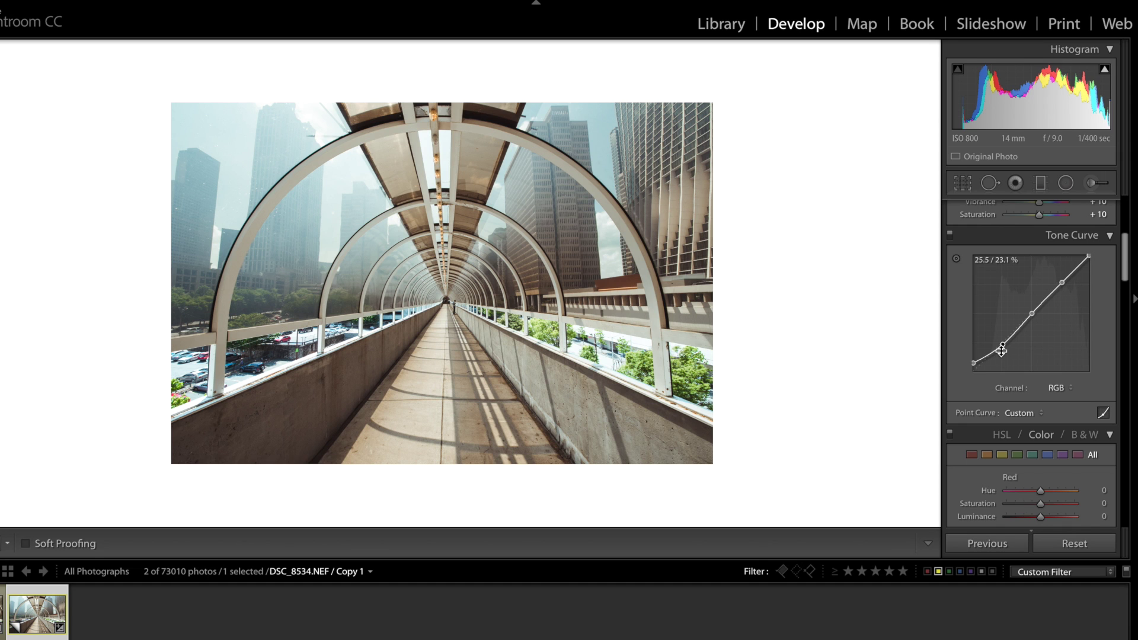
pyautogui.moveTo(1003, 345); pyautogui.dragTo(1004, 345)
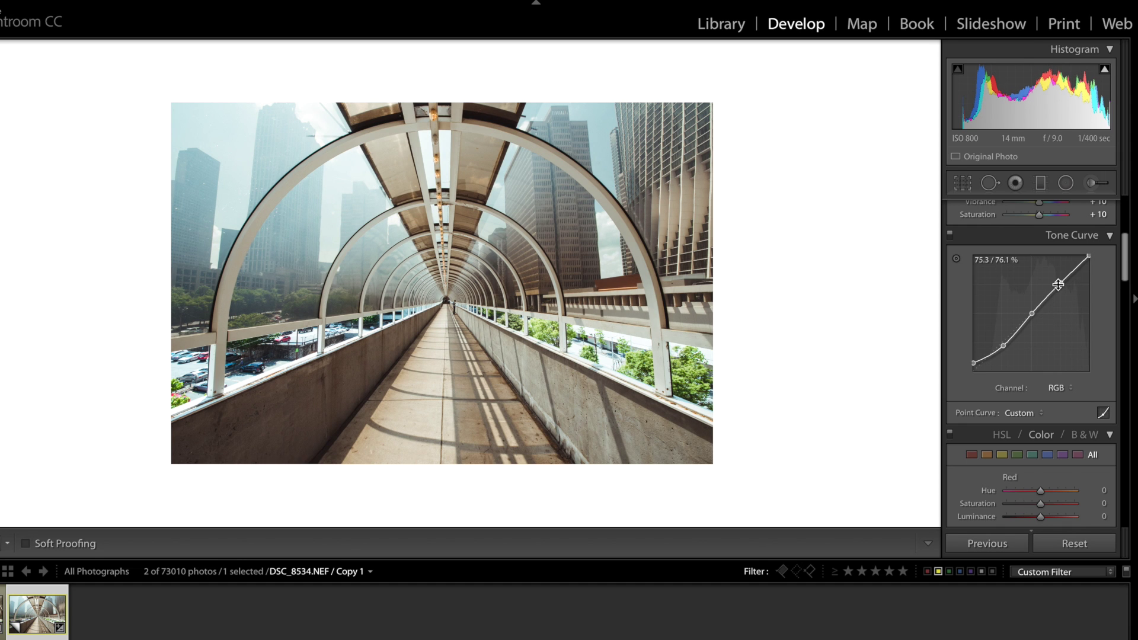
pyautogui.scroll(5, 1058, 285)
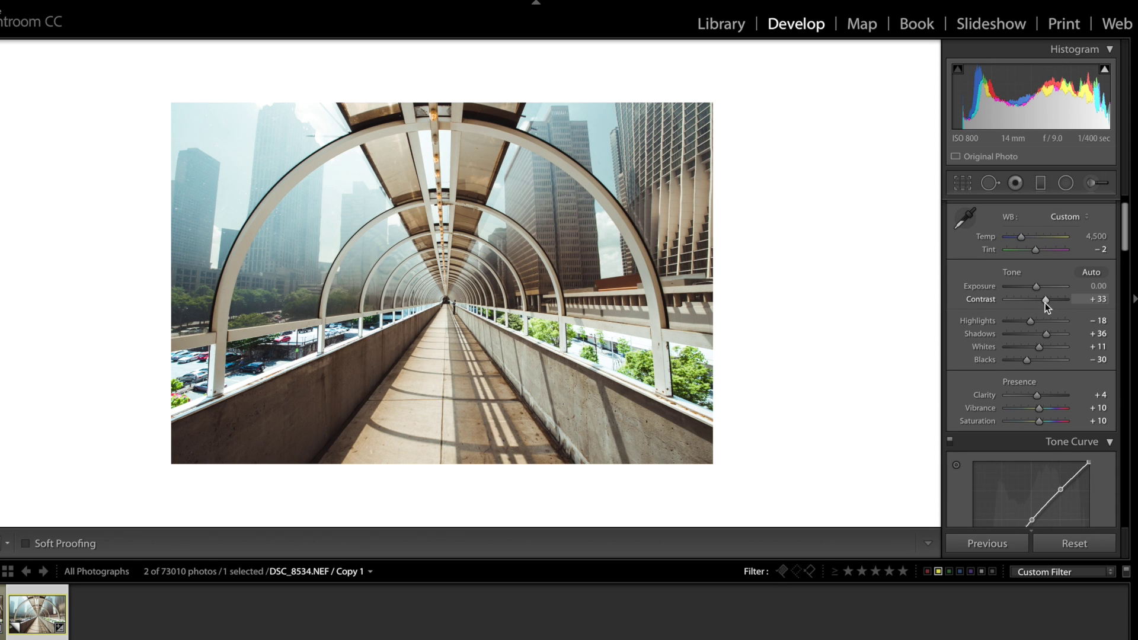
pyautogui.click(1045, 303)
pyautogui.moveTo(1036, 323)
pyautogui.mouseDown()
pyautogui.moveTo(1016, 321)
pyautogui.moveTo(1035, 322)
pyautogui.mouseUp()
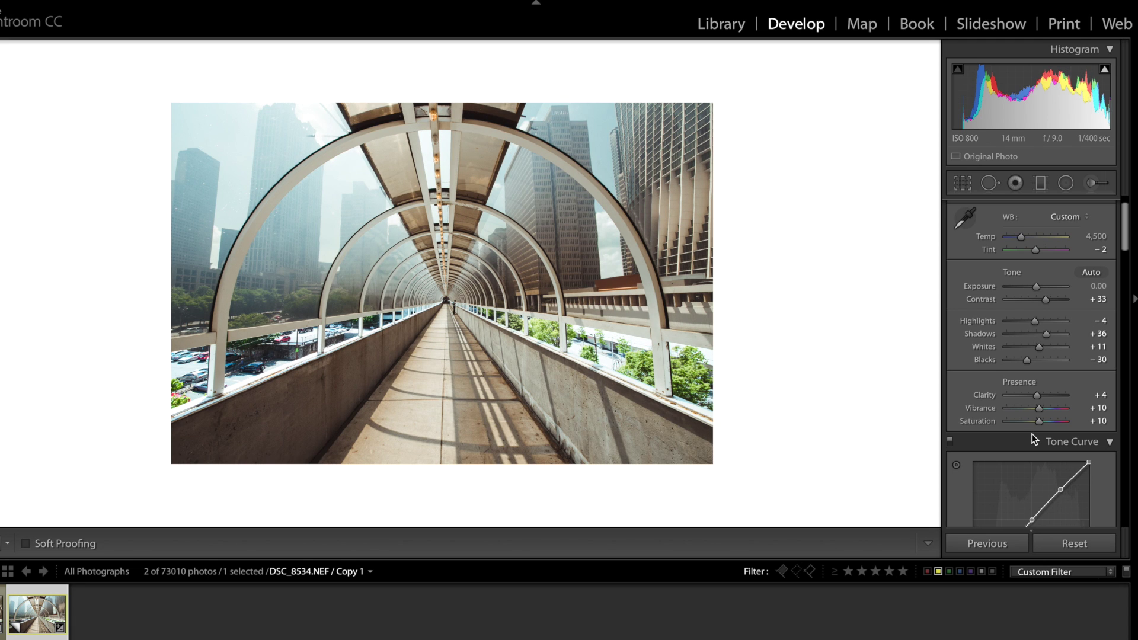
pyautogui.scroll(-5, 1033, 434)
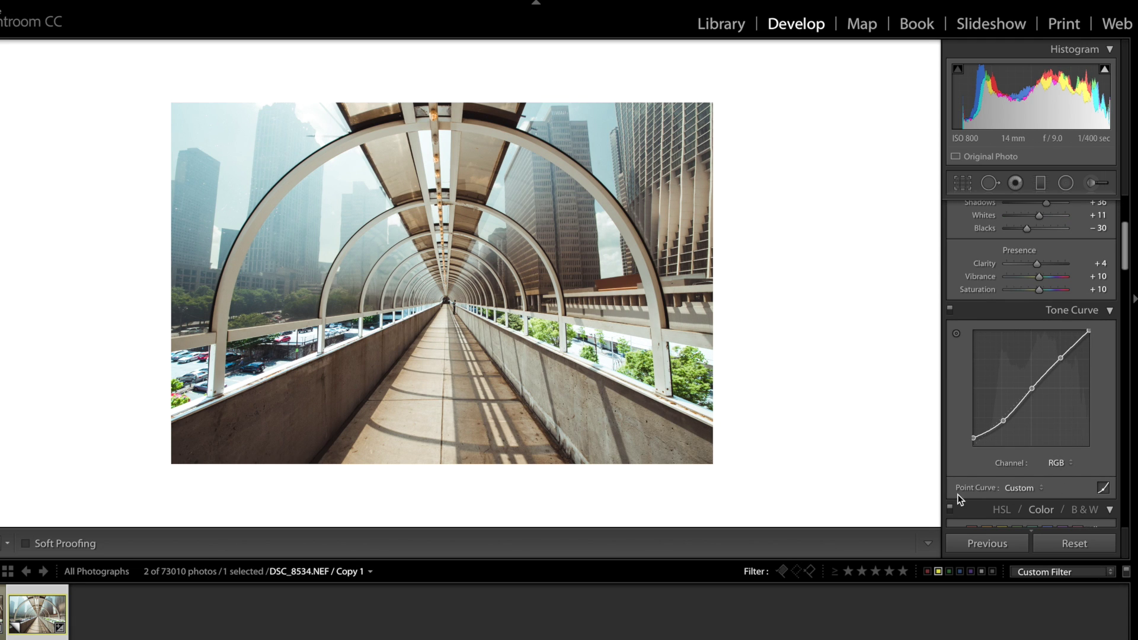
pyautogui.click(1074, 543)
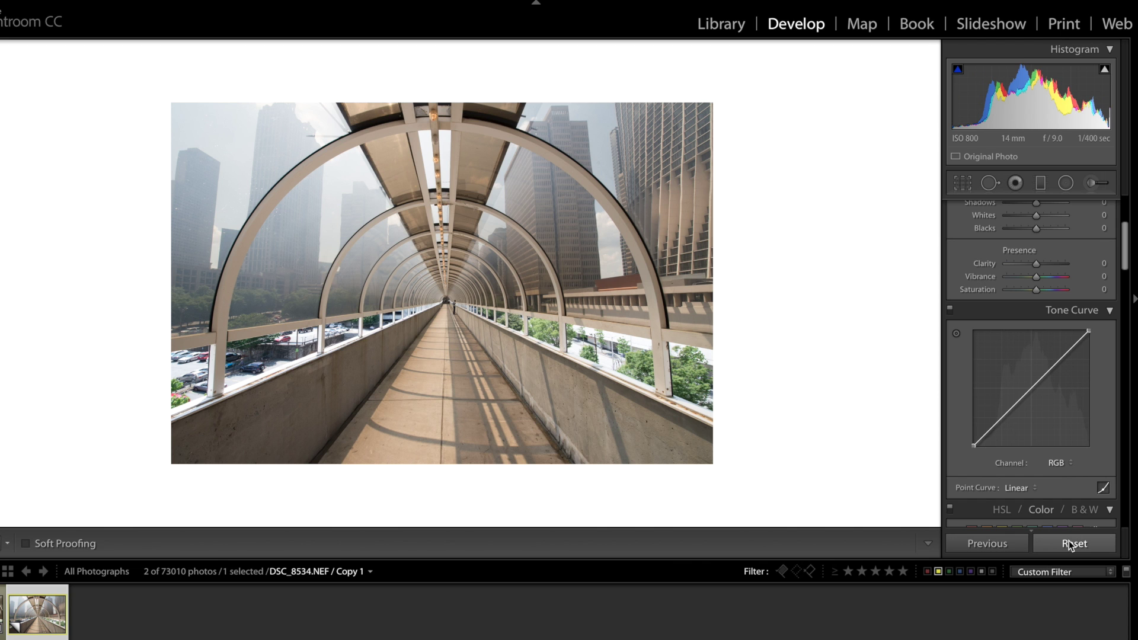
pyautogui.hotkey('ctrl', 'z')
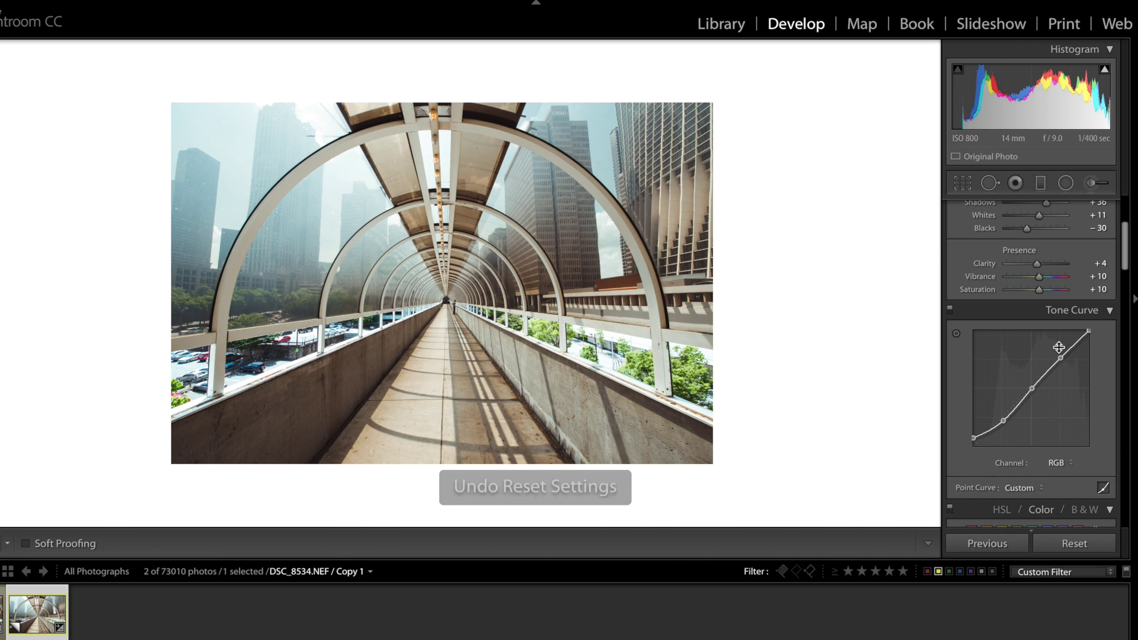
pyautogui.scroll(-8, 1039, 409)
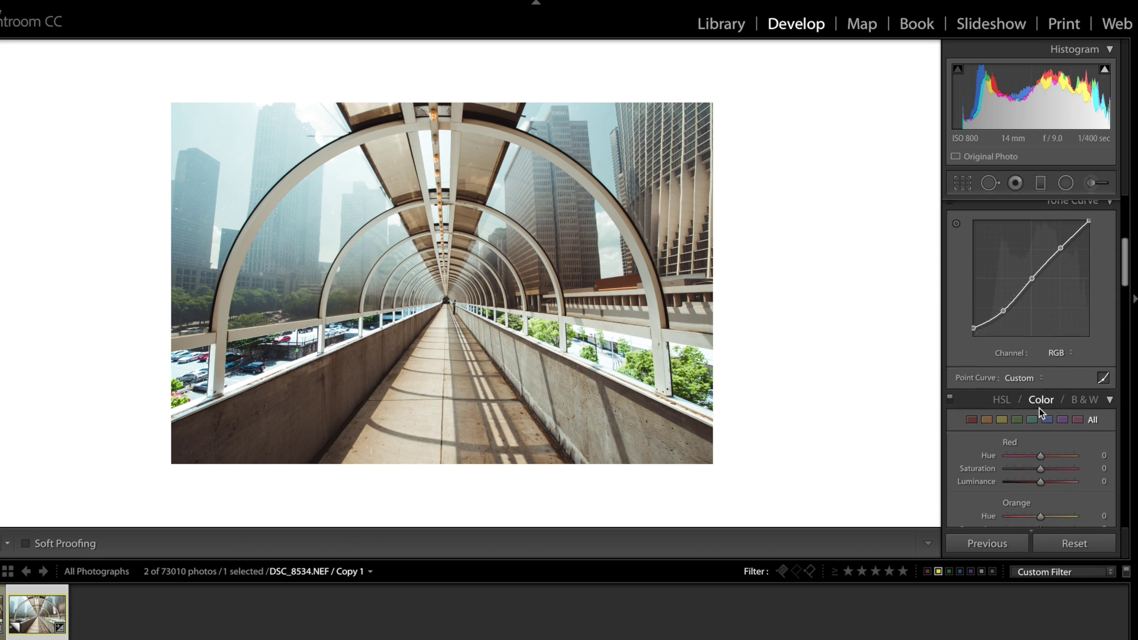
pyautogui.scroll(-10, 1033, 343)
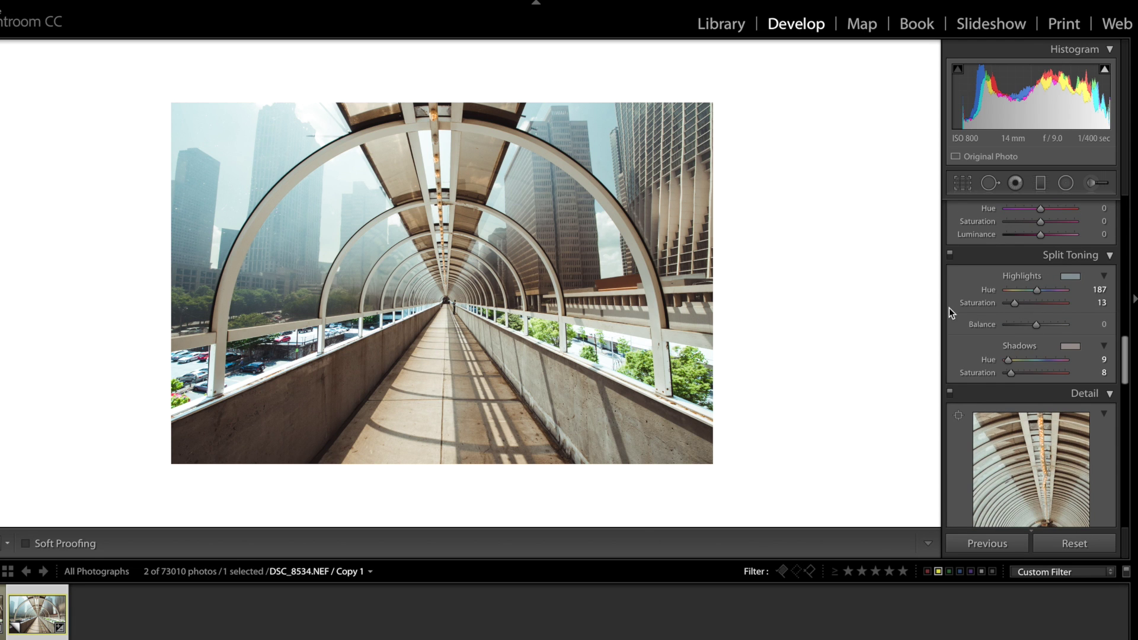
pyautogui.click(1071, 547)
pyautogui.hotkey('ctrl', 'z')
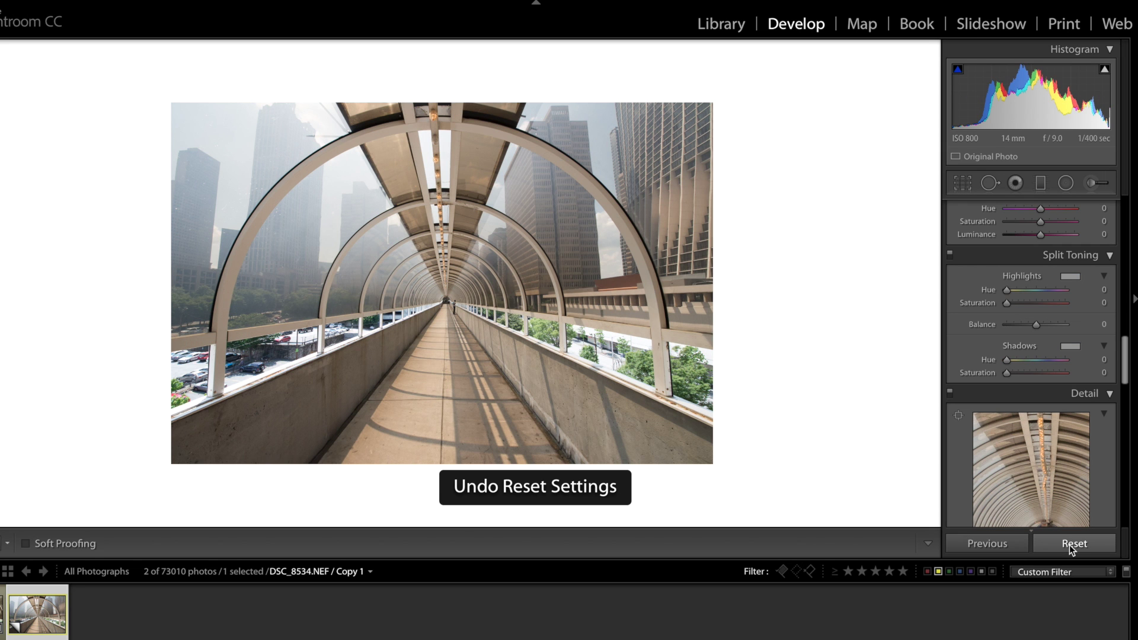